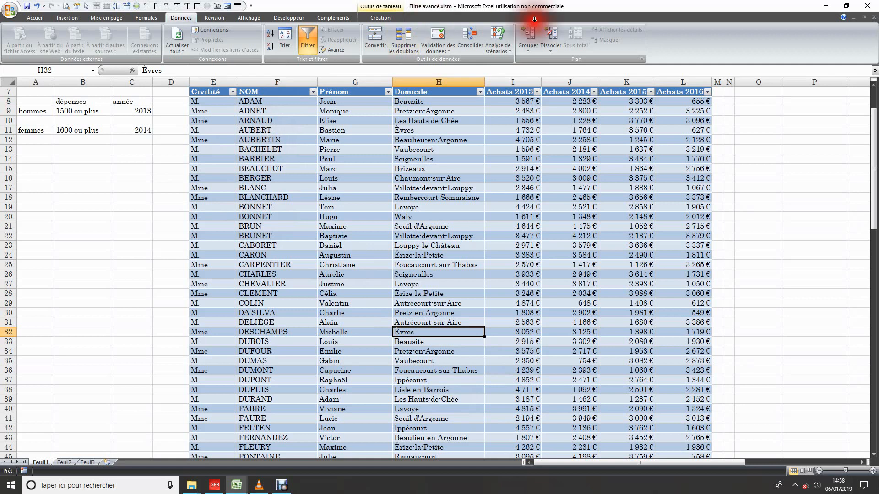
Review the spending and year criteria listed for hommes and femmes against the purchase data in the customer table.
click(523, 102)
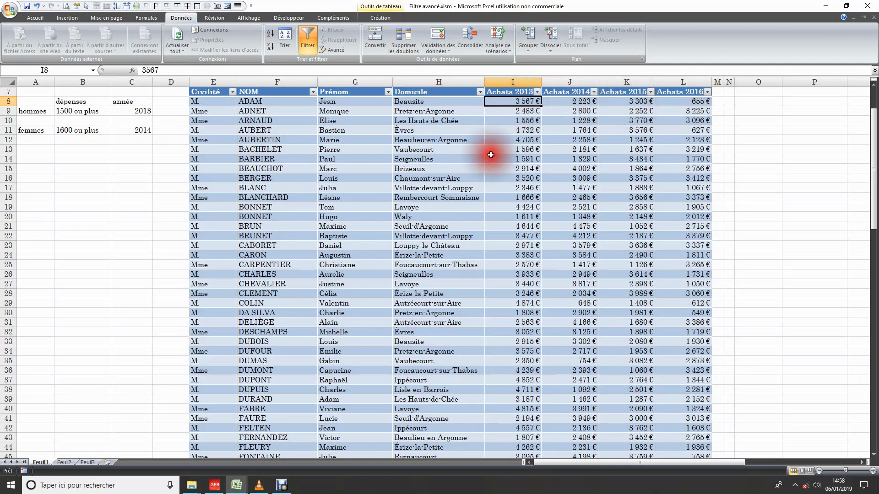
click(433, 191)
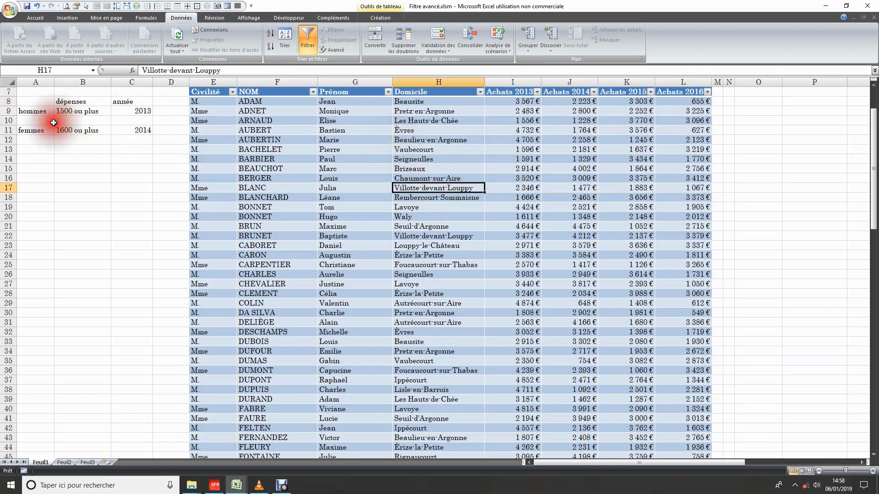
click(32, 112)
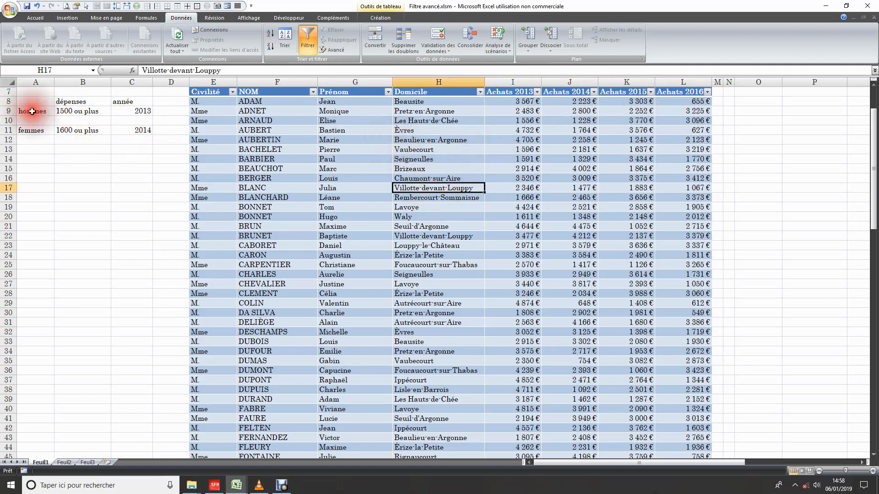
click(37, 111)
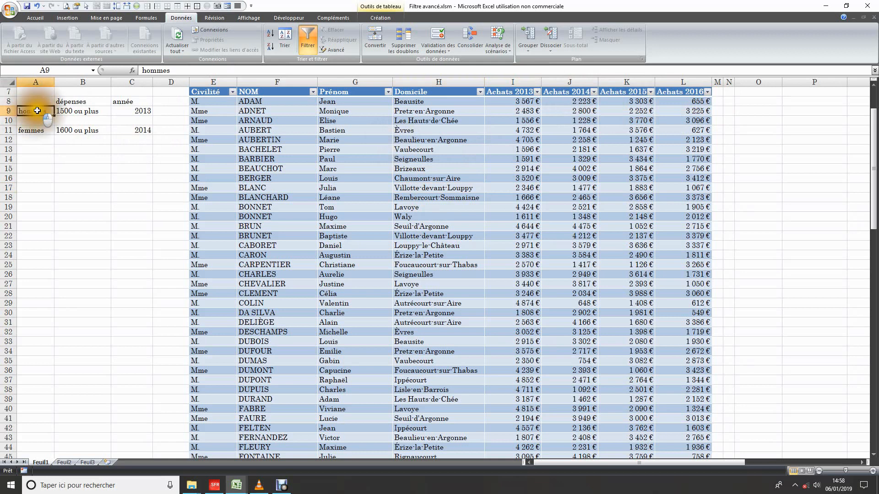
drag(37, 110, 163, 132)
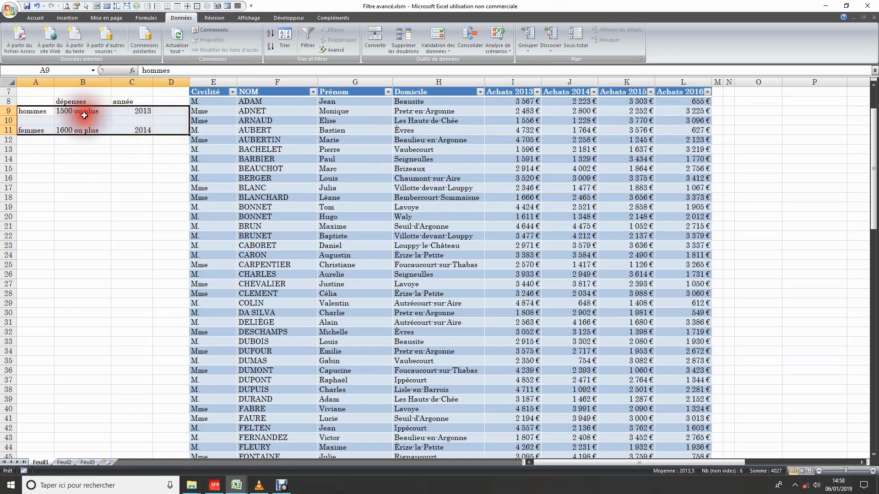
click(143, 111)
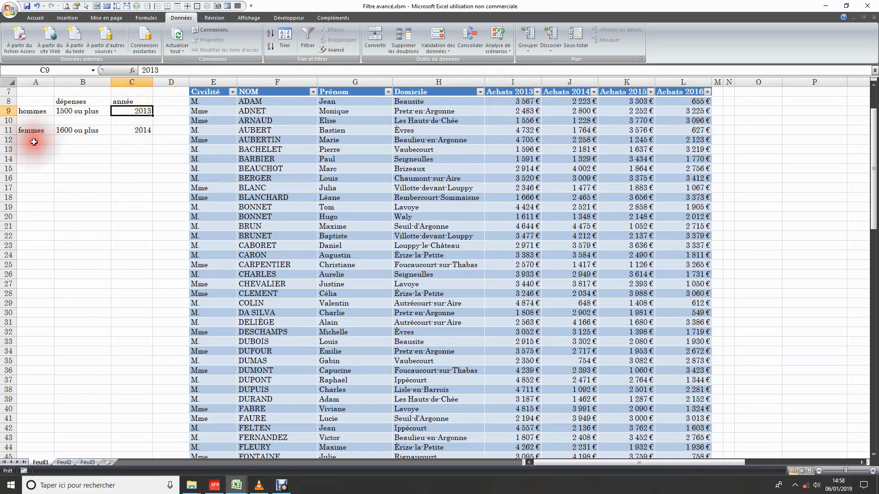
click(35, 140)
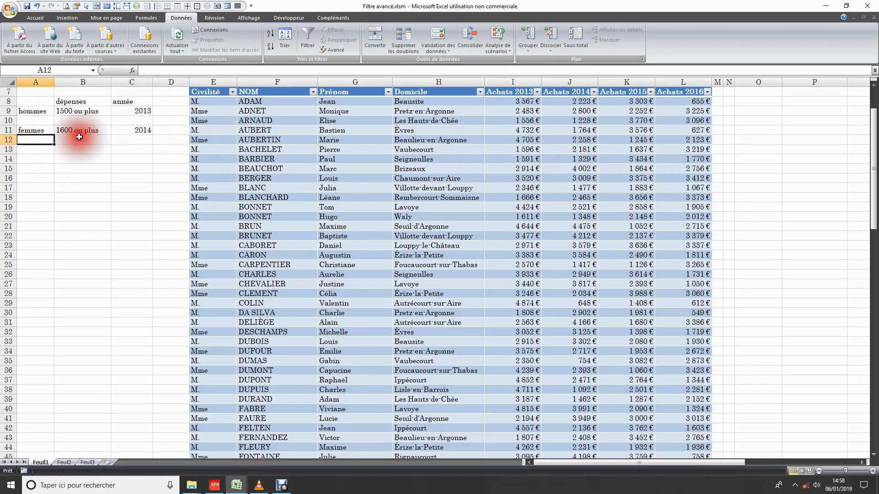
click(145, 139)
Filter the table's Civilité column to show only the "M." rows.
click(409, 181)
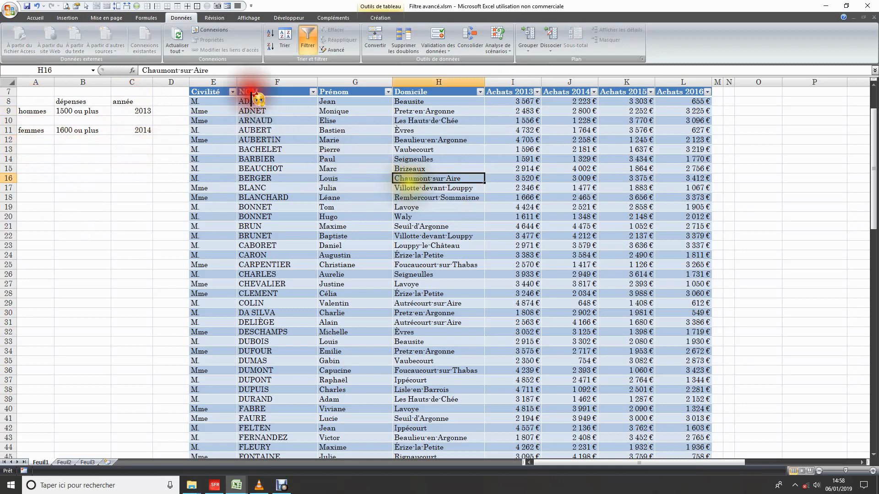
click(232, 93)
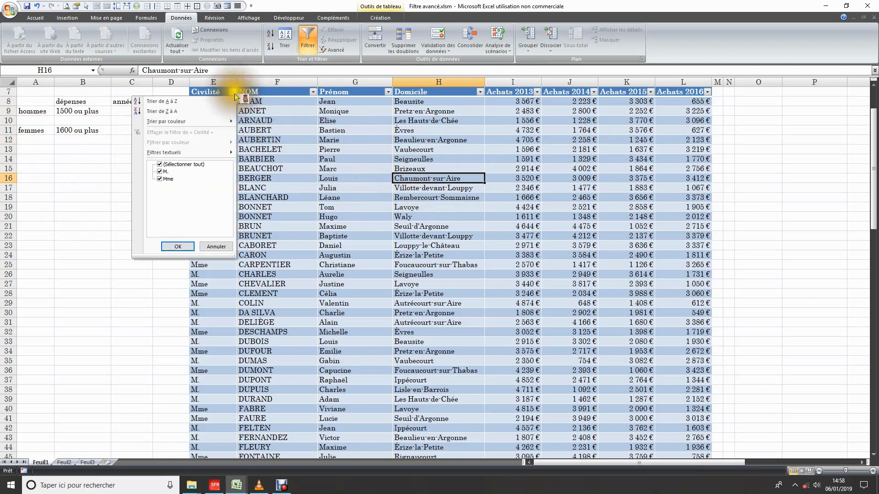
click(176, 167)
click(161, 172)
click(176, 247)
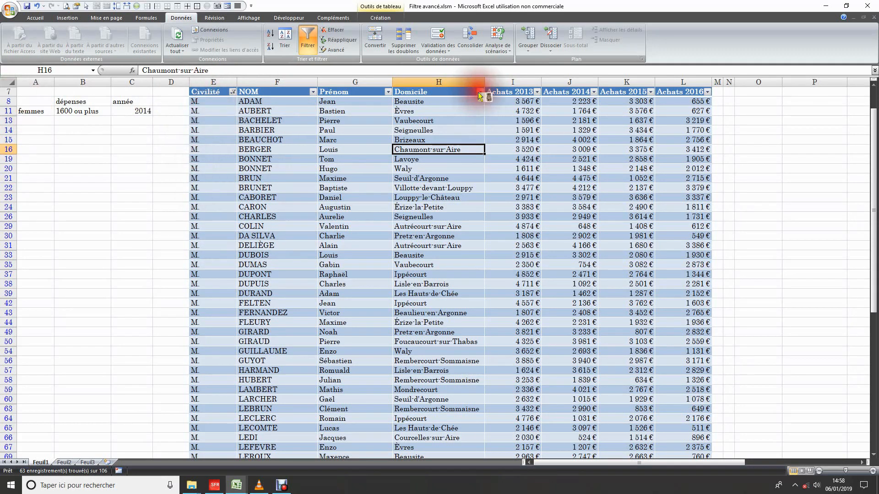
Filter the Achats 2013 column to values greater than or equal to 1500 and look through the filtered rows.
click(537, 92)
mouse_move(493, 155)
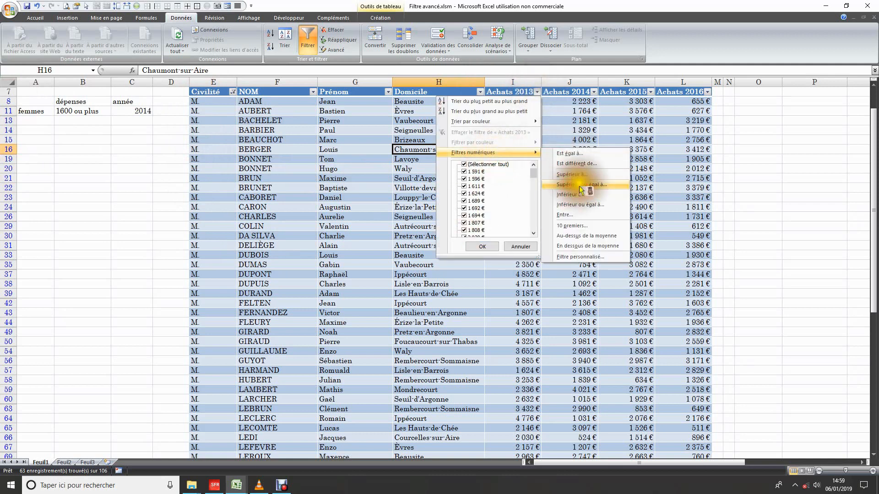
click(566, 223)
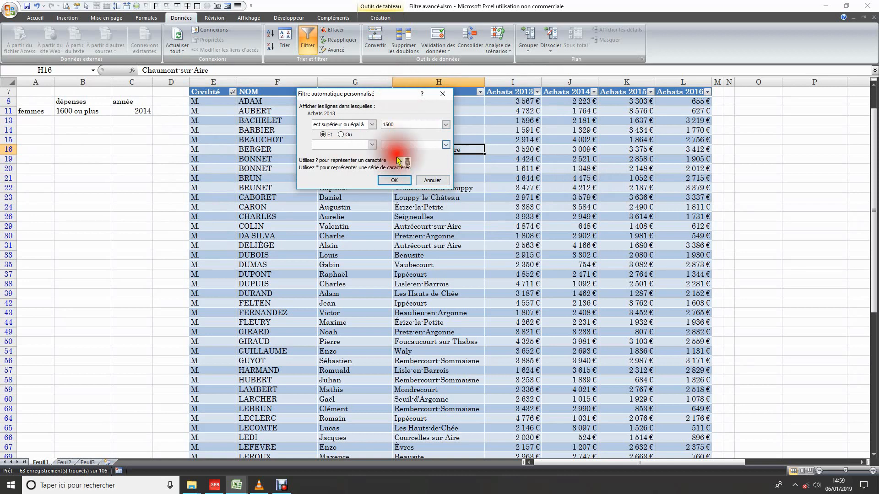
click(394, 180)
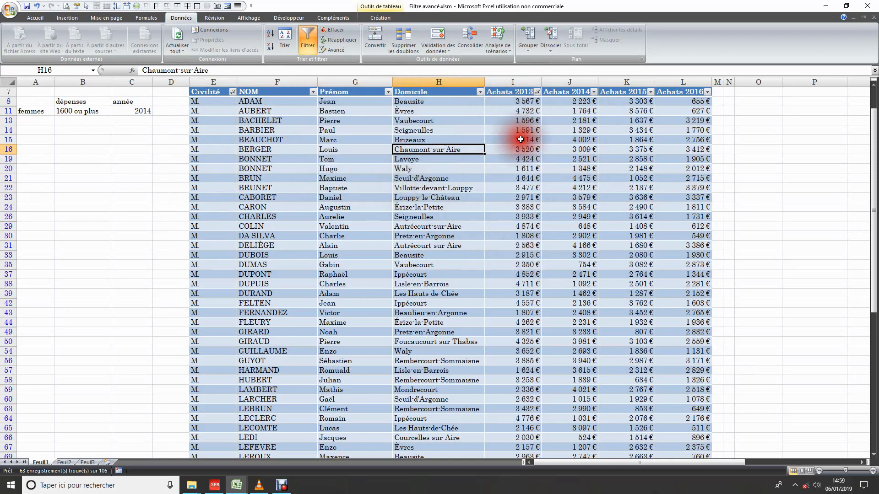
scroll(521, 220, down, 2)
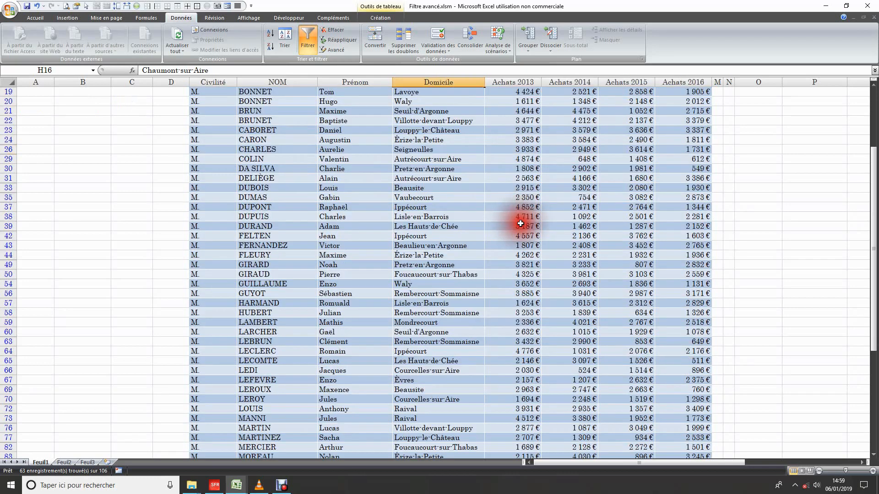
scroll(520, 223, down, 6)
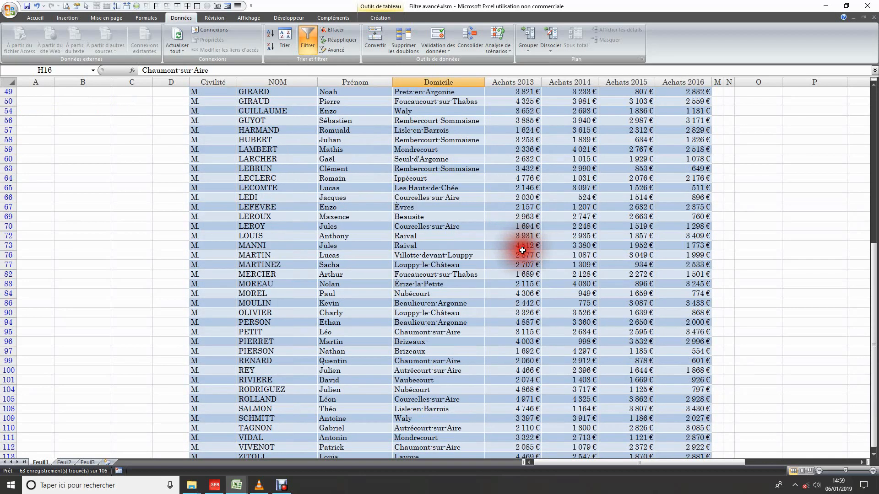
scroll(522, 251, down, 4)
scroll(522, 302, up, 8)
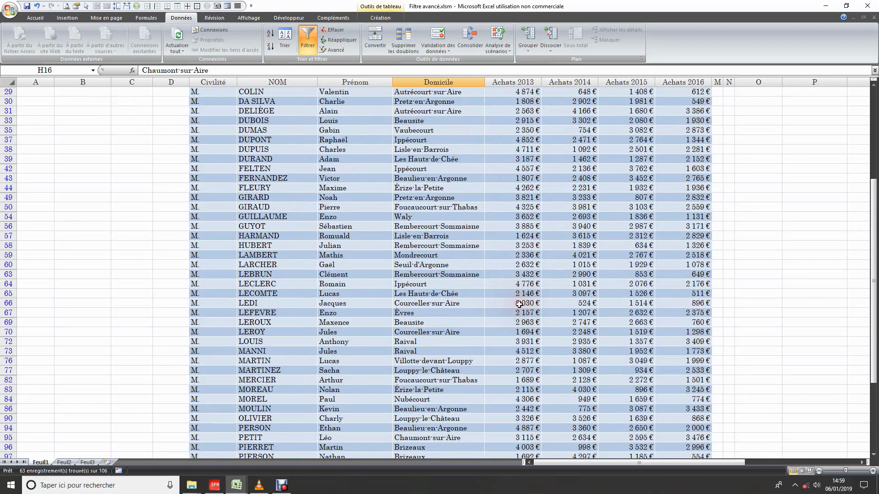
scroll(519, 304, up, 5)
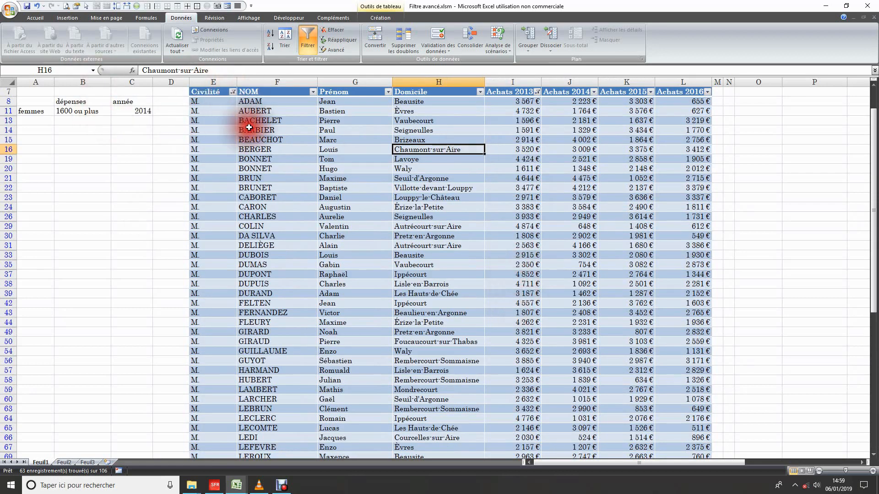
Switch the Civilité filter from "M." to "Mme" so only the women's rows are shown.
click(233, 92)
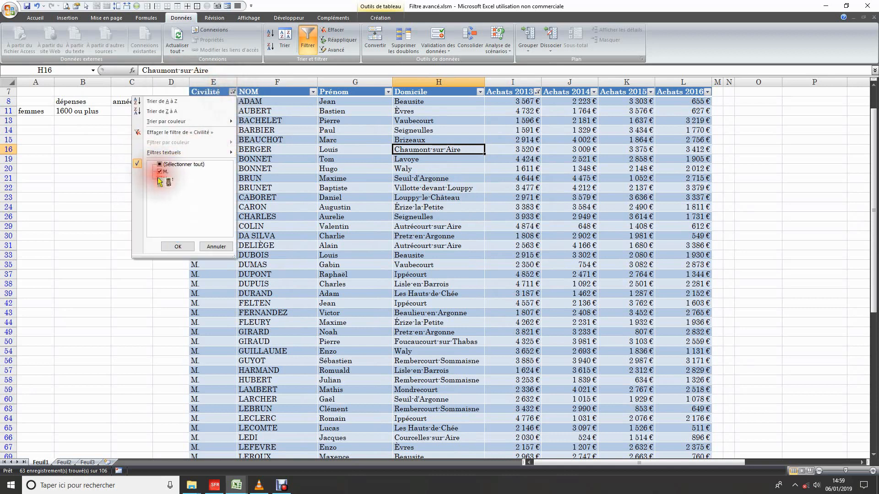
click(159, 171)
click(163, 181)
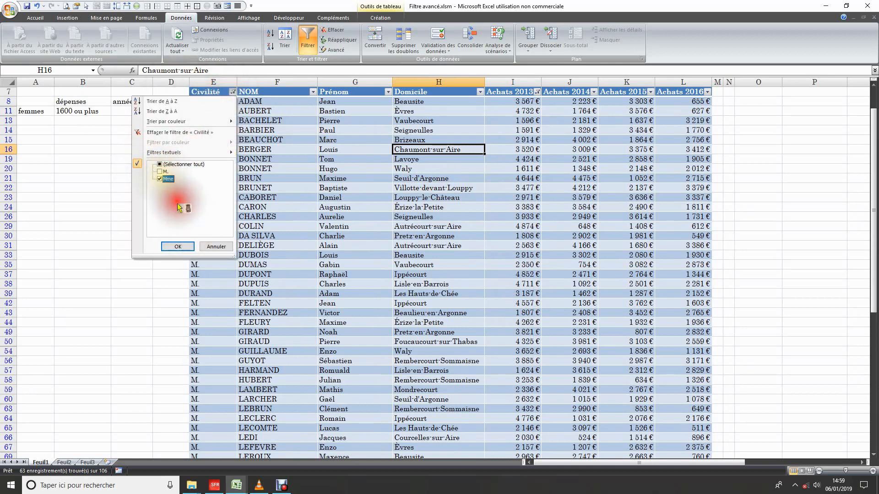
click(179, 247)
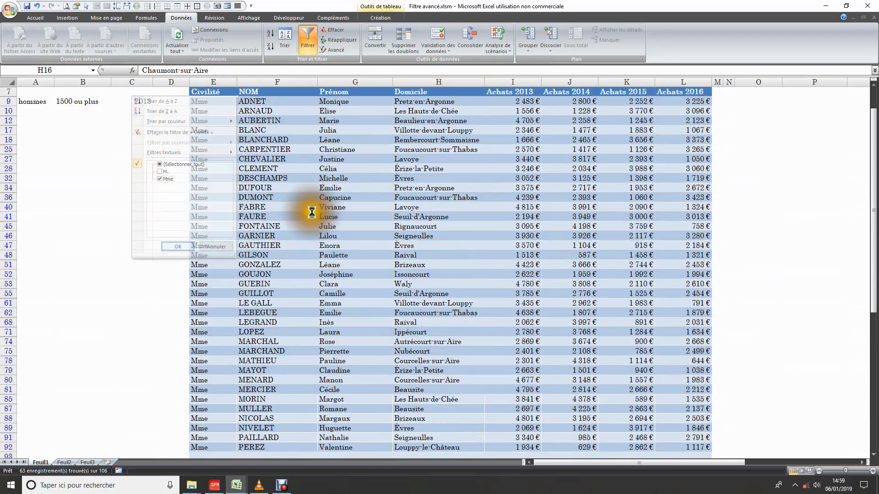
click(196, 113)
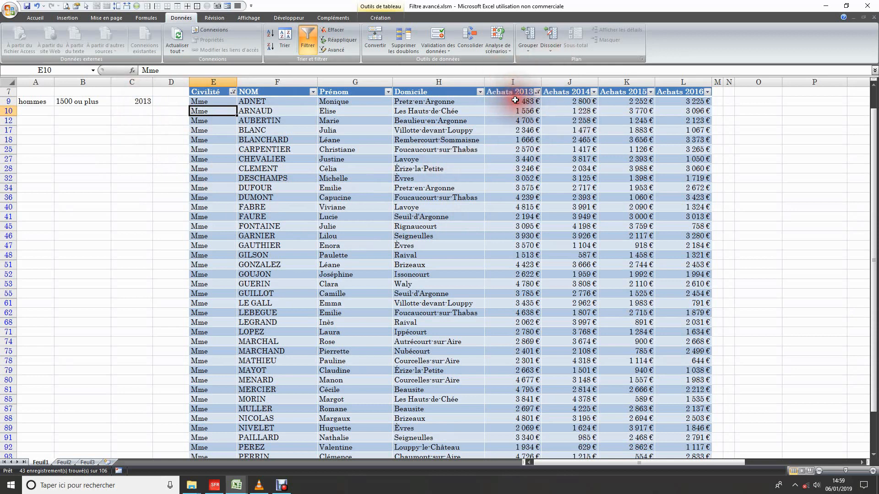
click(472, 169)
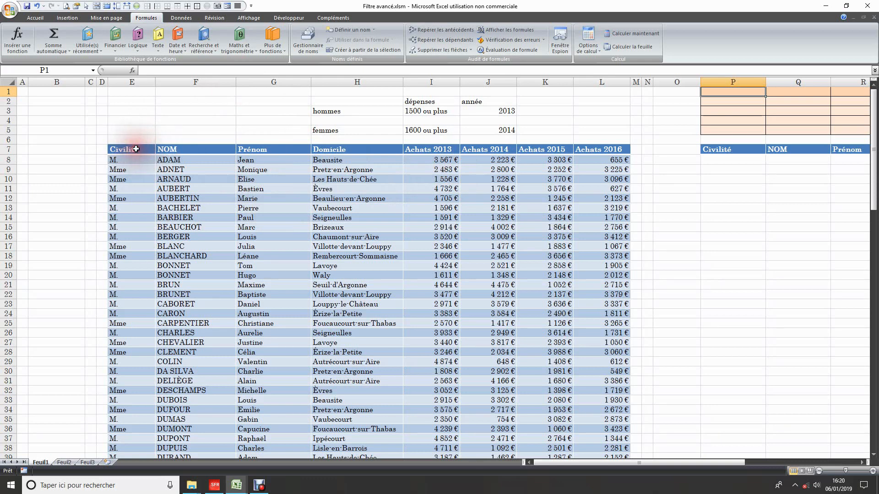
Compare the source table's headers with the extraction headers starting in P7, and examine the empty criteria zone starting in P1.
drag(136, 149, 611, 152)
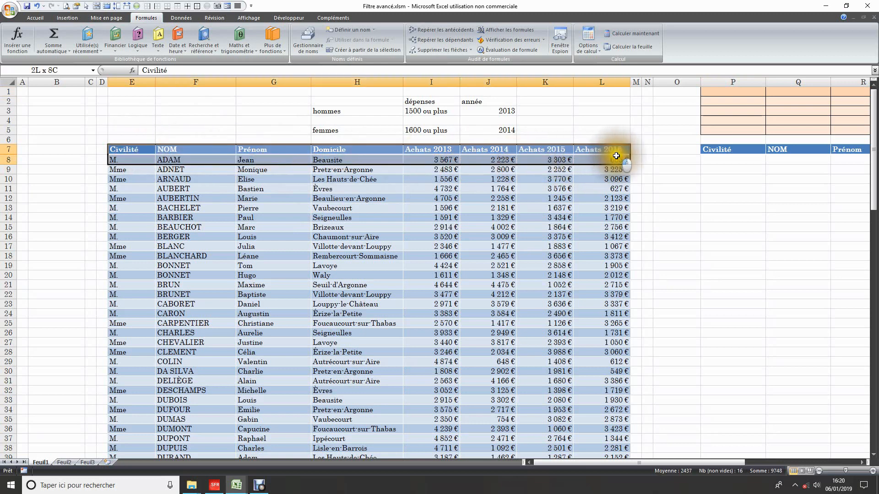
click(730, 152)
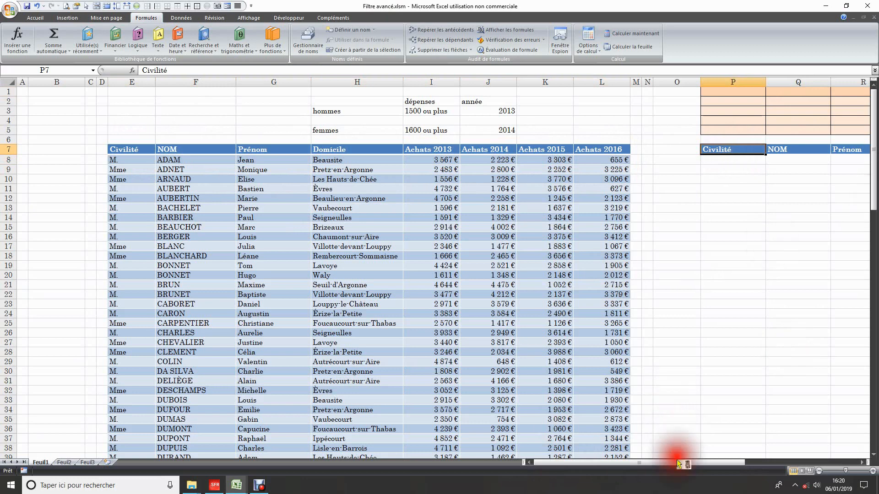
drag(679, 464, 787, 466)
click(476, 153)
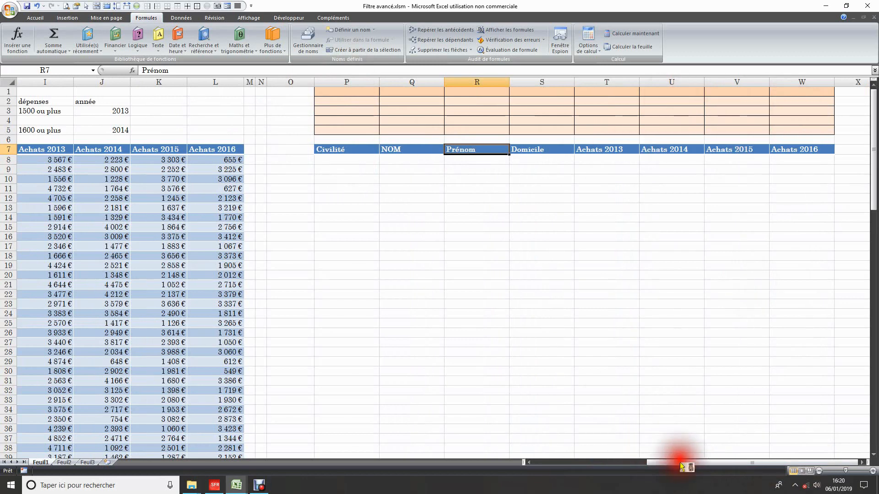
drag(682, 467, 581, 476)
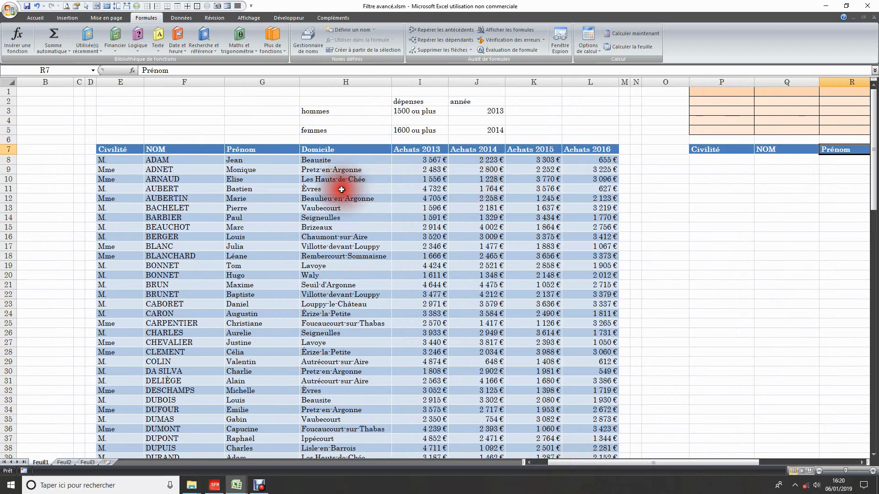
click(729, 90)
click(853, 91)
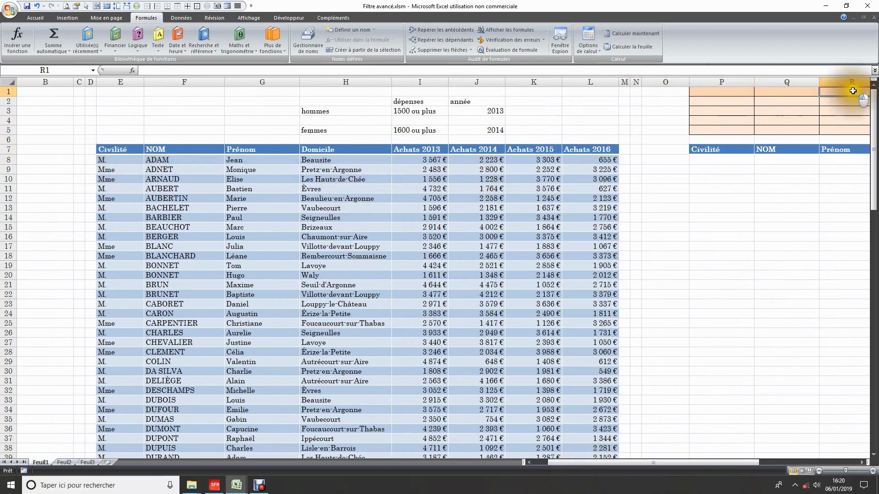
click(116, 150)
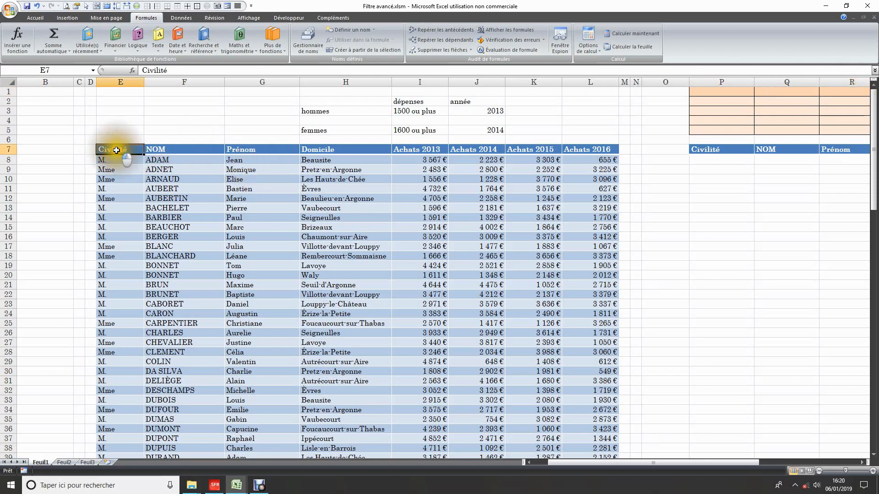
click(117, 151)
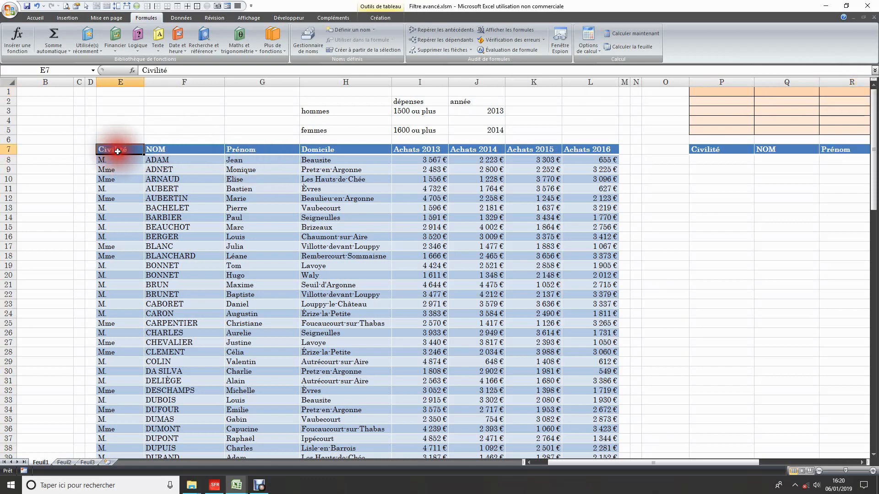
click(183, 151)
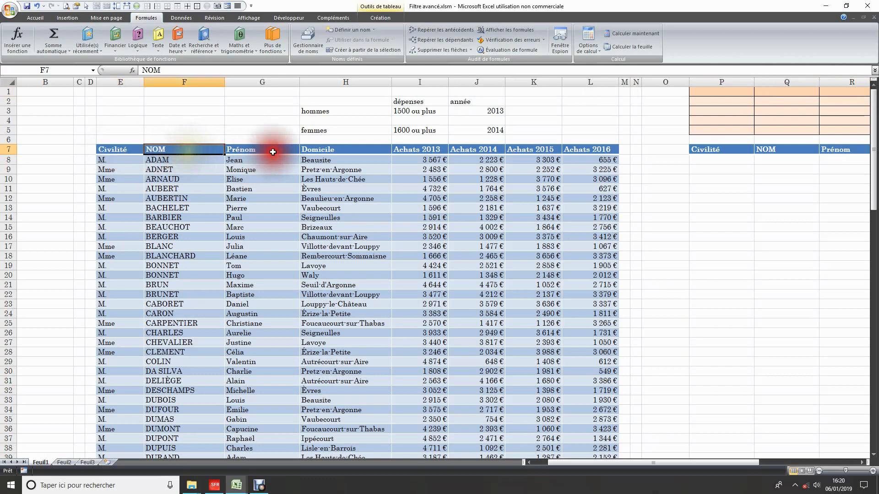
click(271, 151)
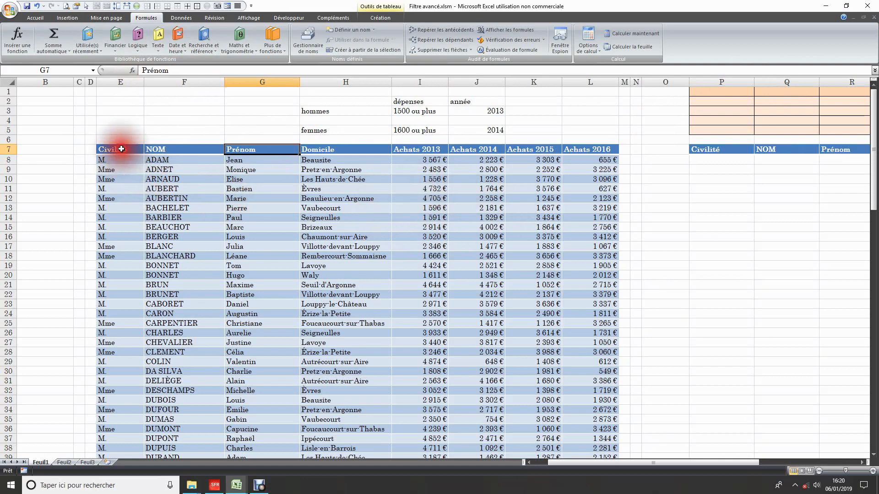
Copy the source headers E7:L7, paste them as transposed values starting in B7, and name the pasted list "champs".
drag(121, 149, 585, 152)
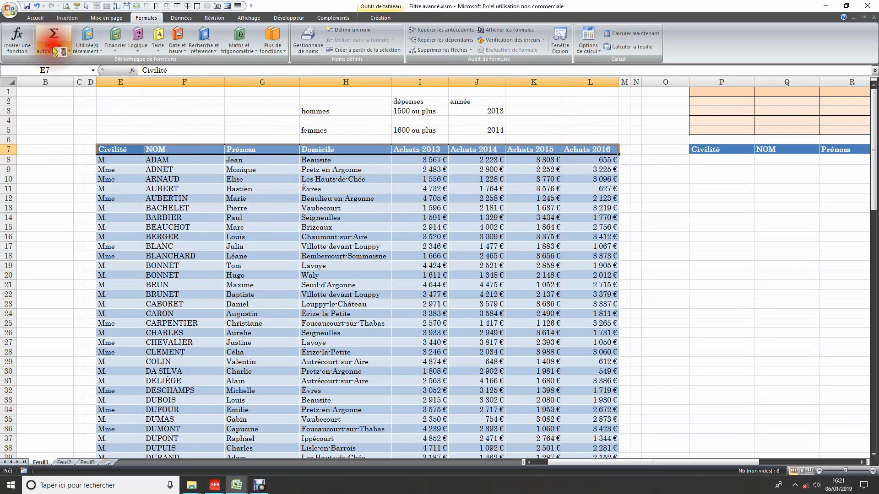
click(37, 19)
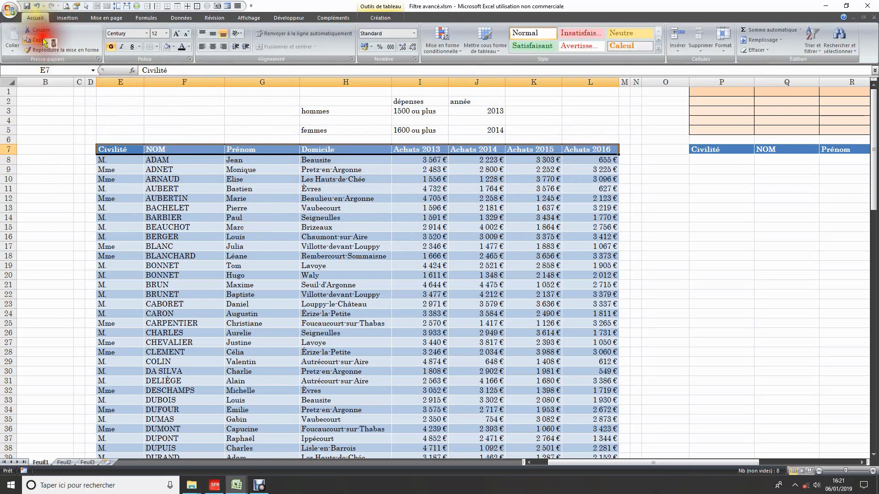
click(38, 40)
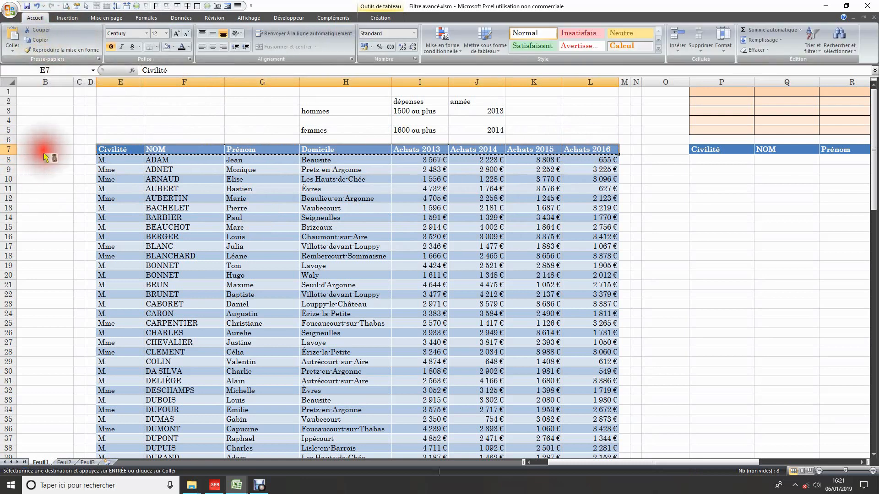
drag(593, 466, 550, 466)
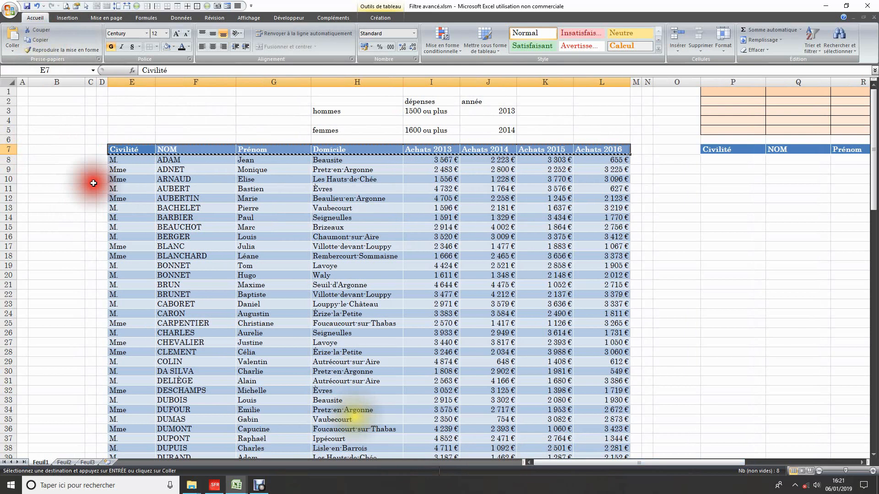
click(65, 149)
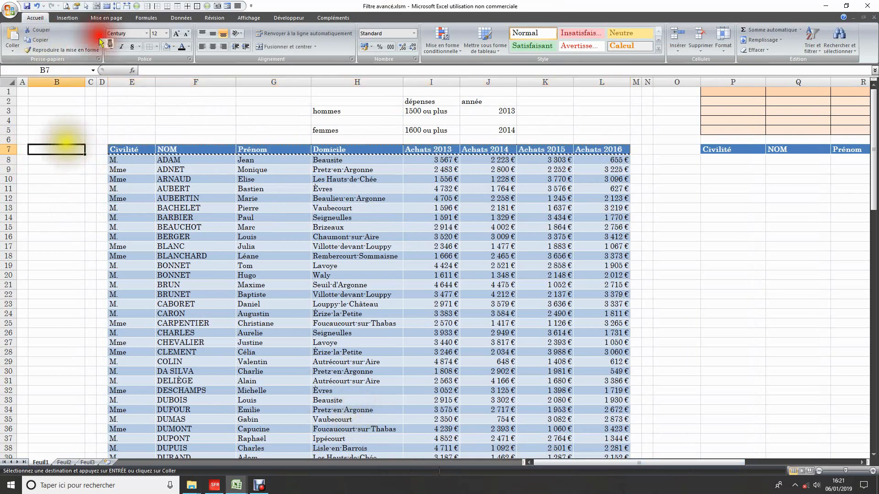
click(16, 54)
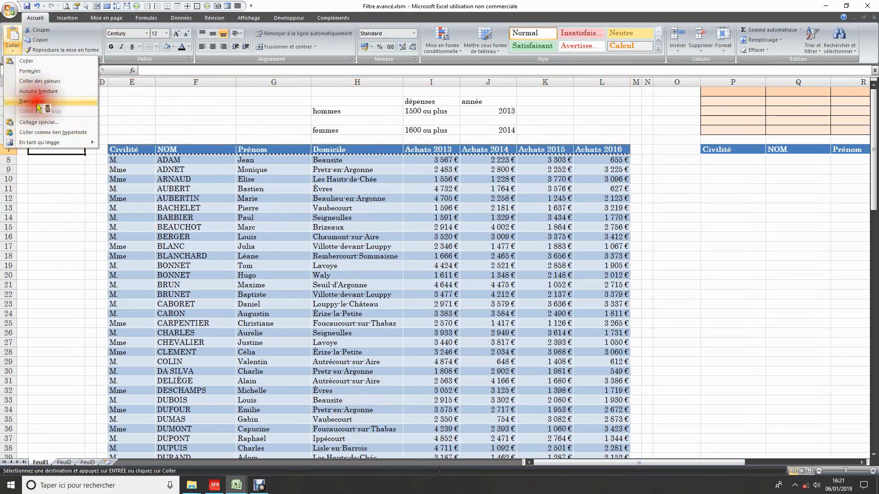
click(39, 122)
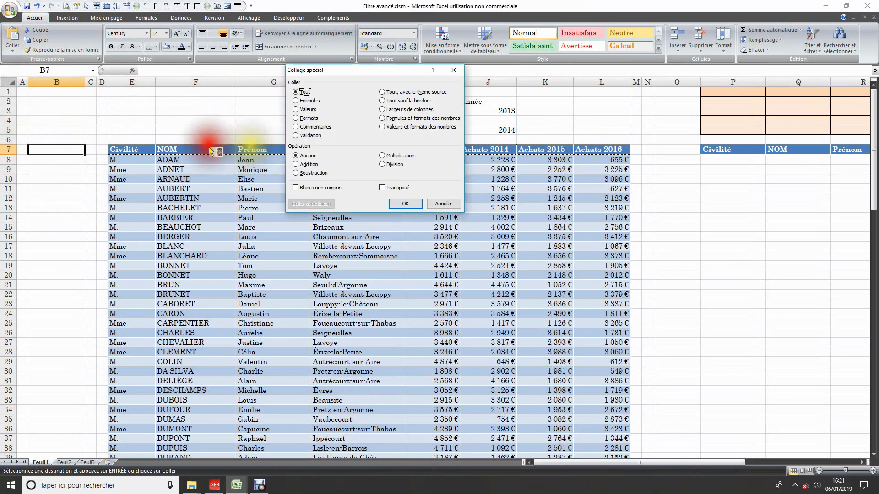
click(305, 112)
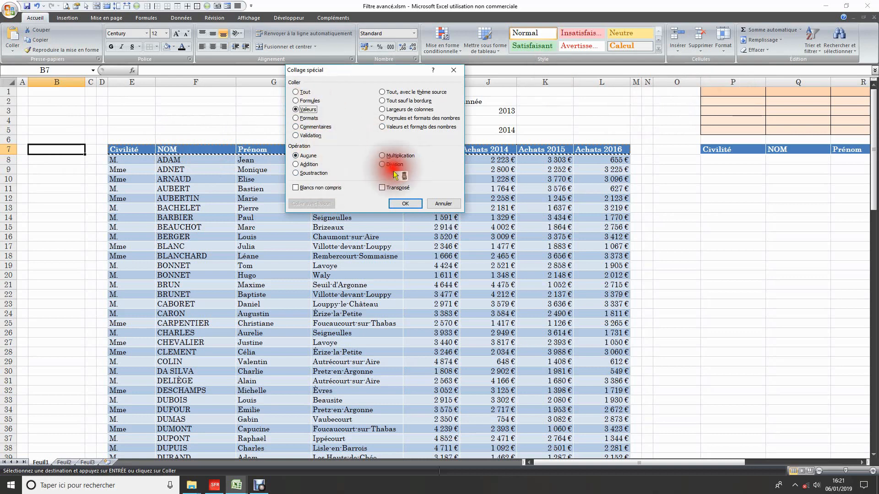
click(383, 189)
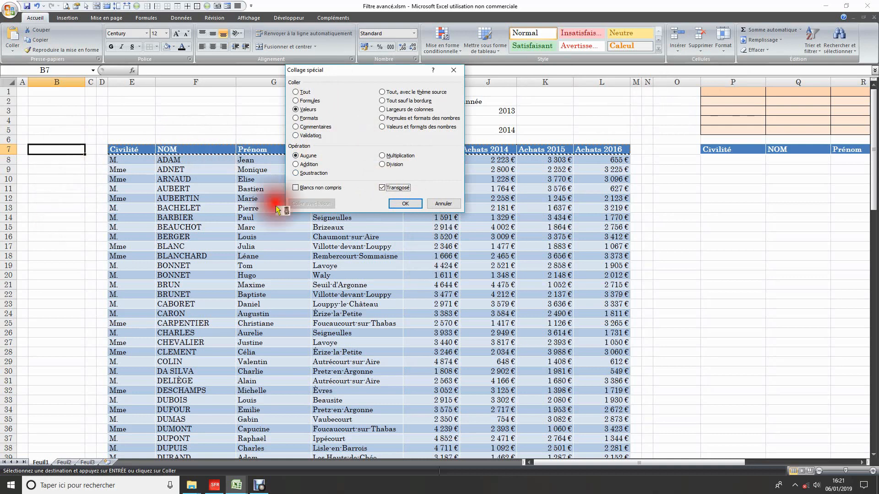
click(406, 205)
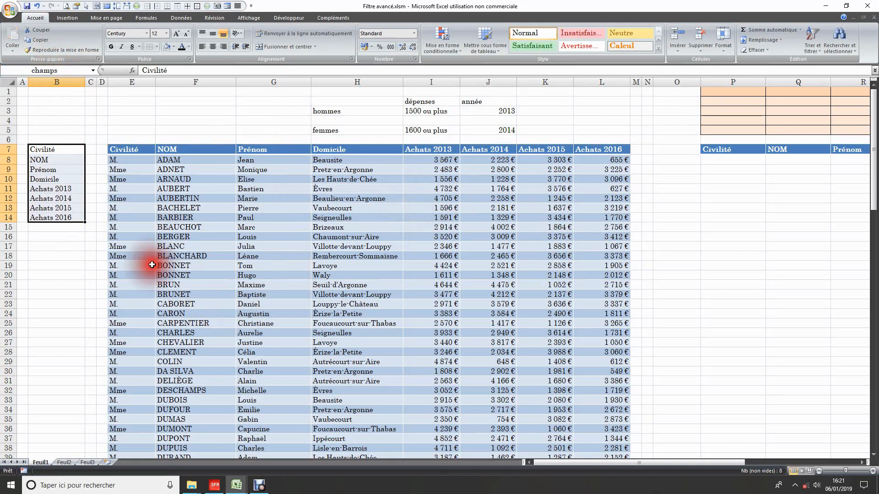
double_click(730, 91)
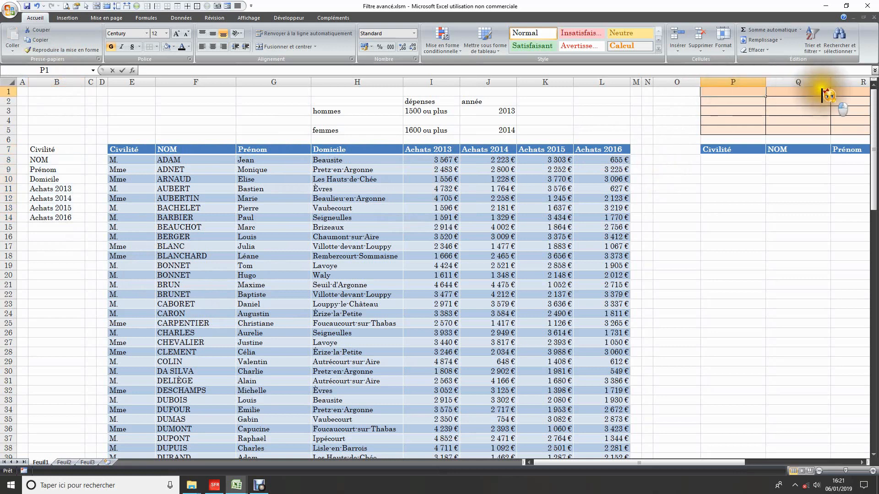
double_click(741, 92)
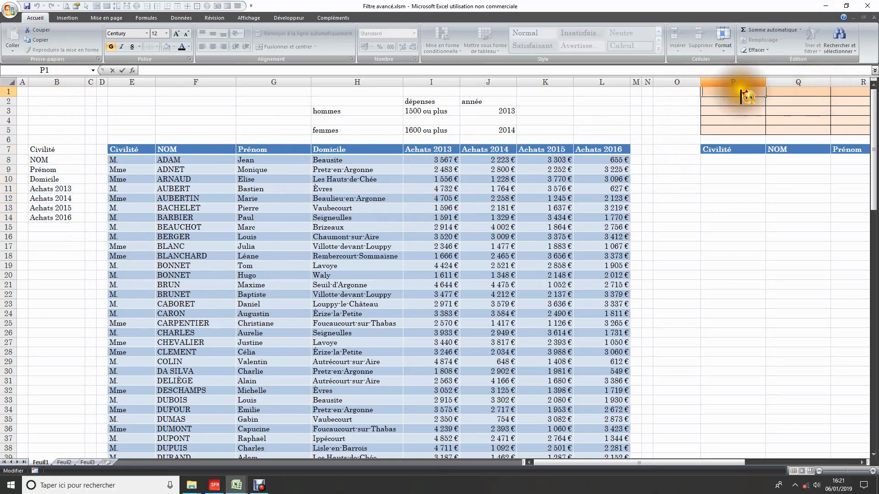
click(677, 197)
Restrict P1:W1 to an in-cell drop-down list with the source =champs, and check the choices offered in P1.
drag(737, 91, 763, 89)
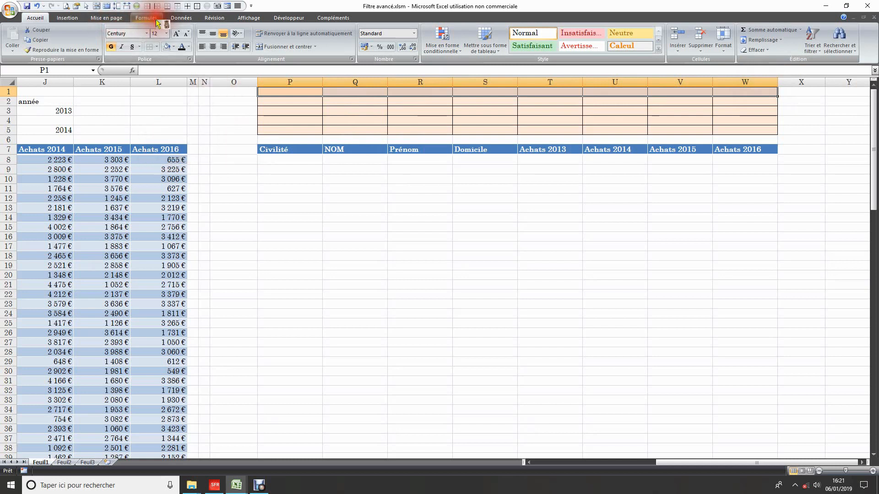
click(181, 19)
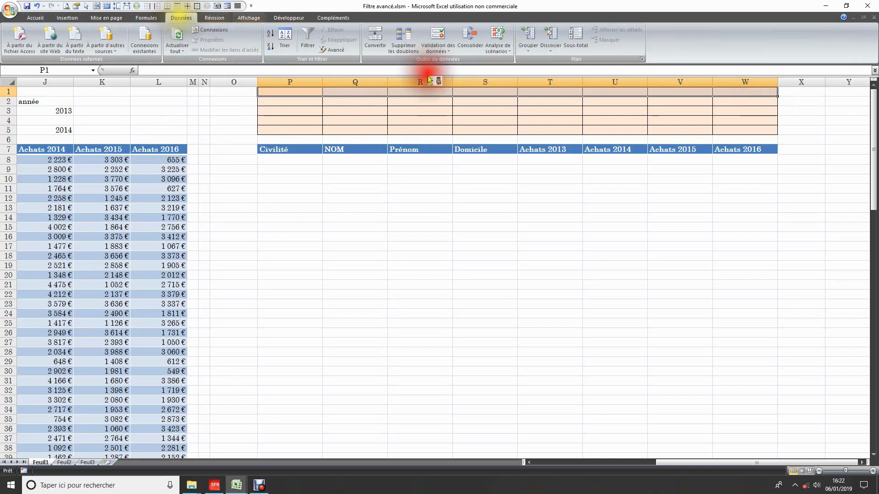
click(438, 46)
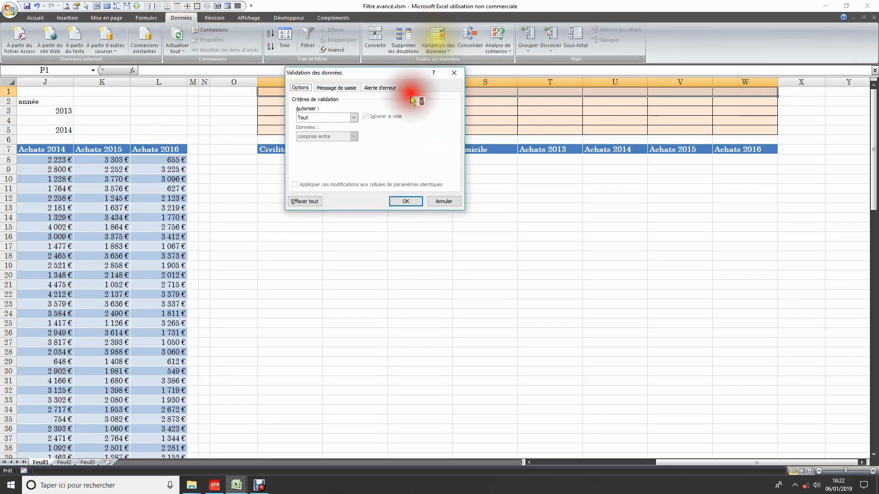
click(354, 118)
click(306, 142)
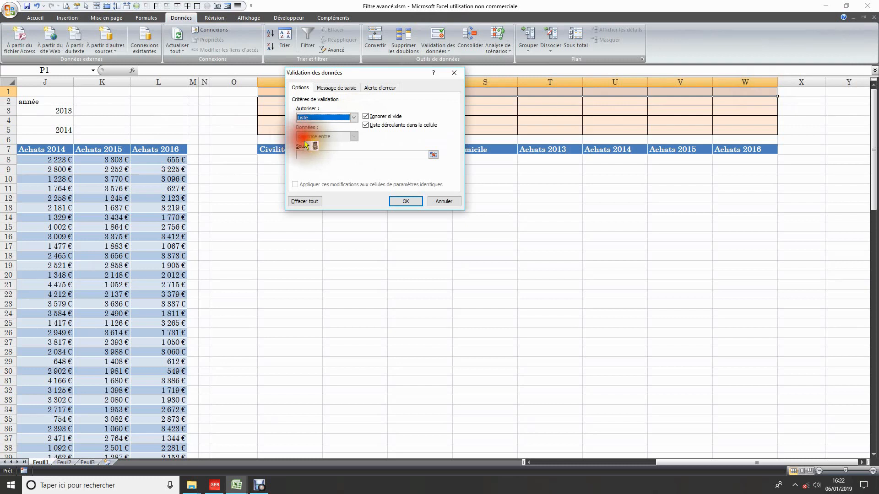
click(312, 156)
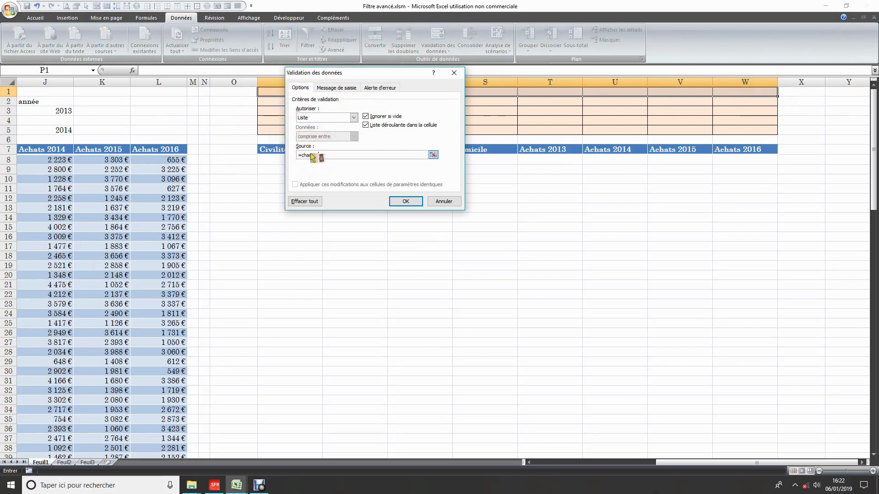
key(Return)
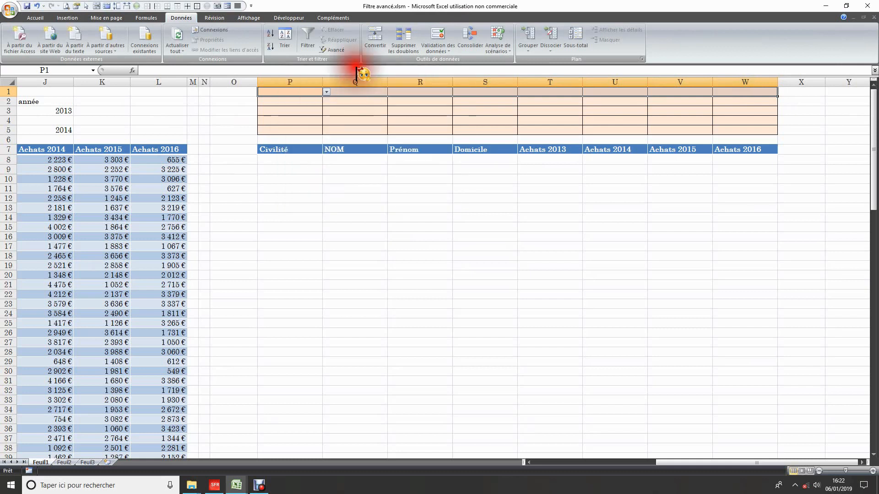
click(326, 95)
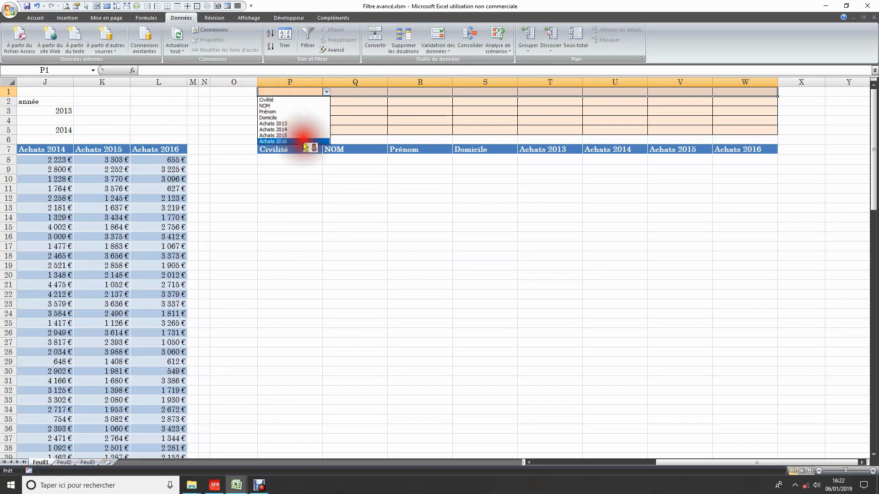
click(360, 187)
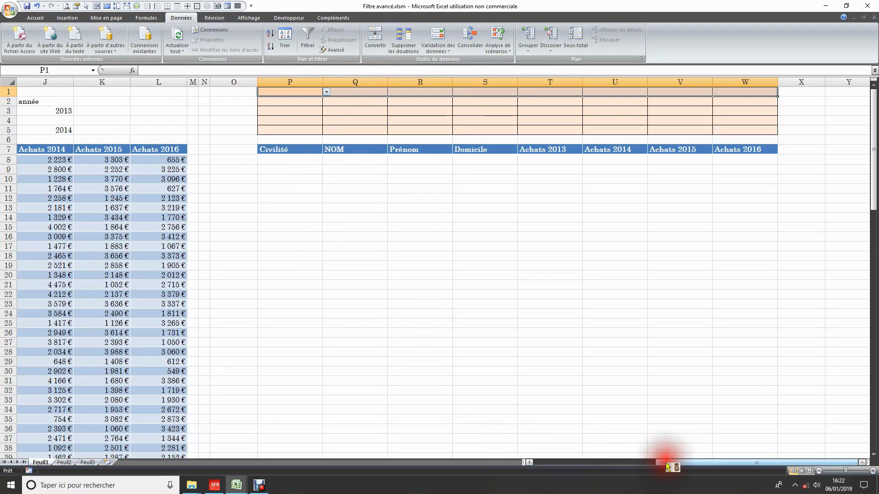
Choose the criteria headers for the men's condition: Civilité in P1 and Achats 2013 in Q1.
drag(667, 467, 610, 466)
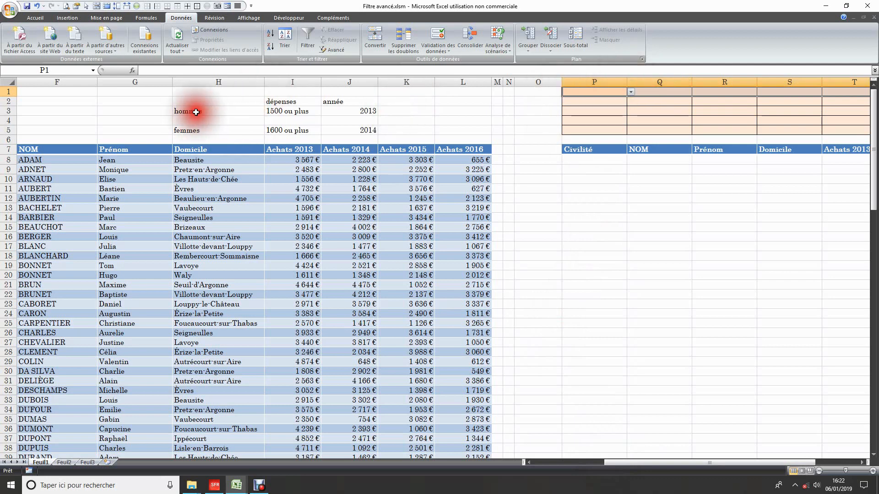
click(304, 110)
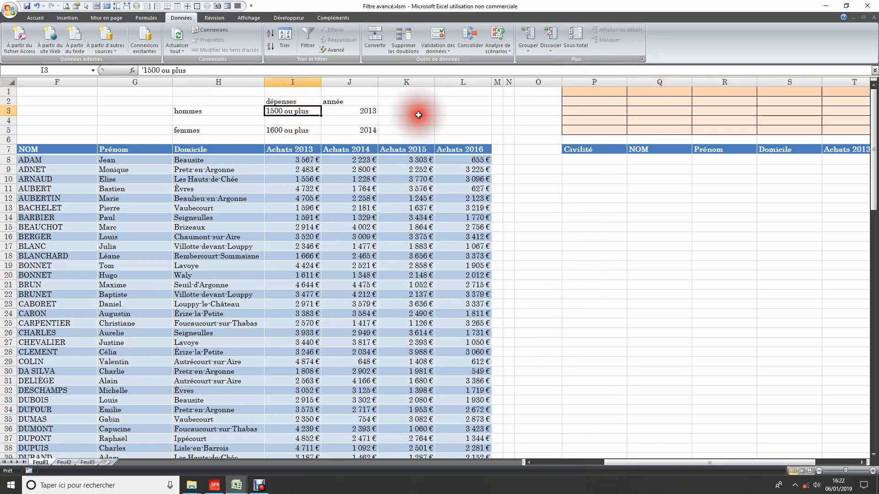
key(Tab)
click(619, 91)
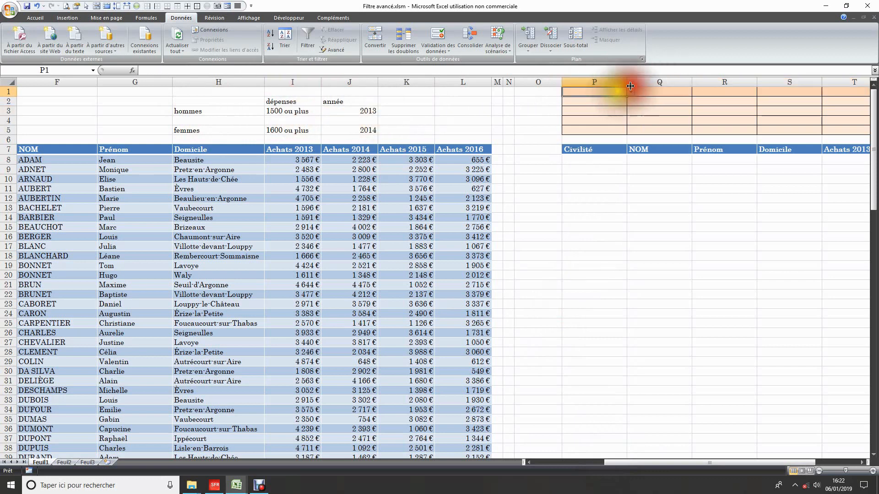
click(631, 91)
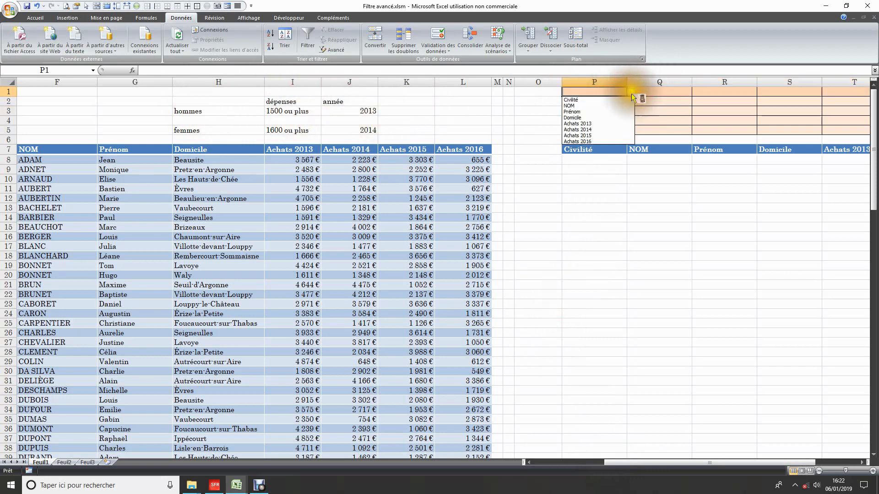
click(578, 100)
click(668, 90)
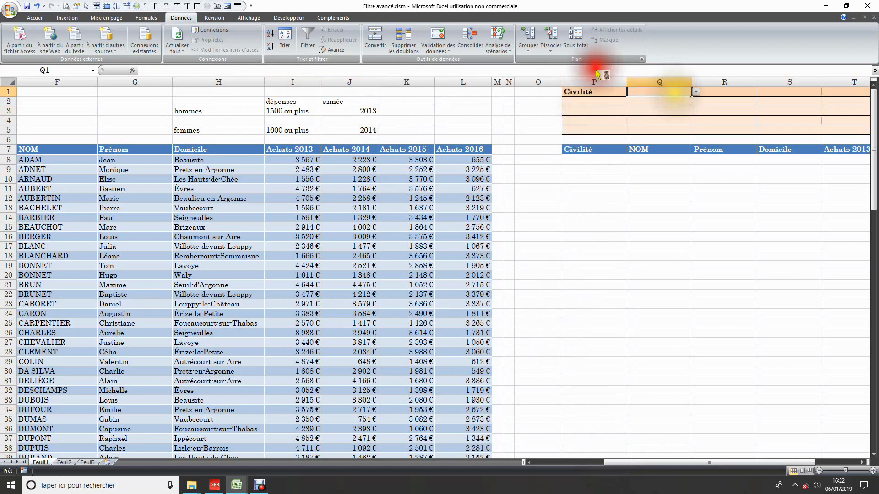
click(695, 92)
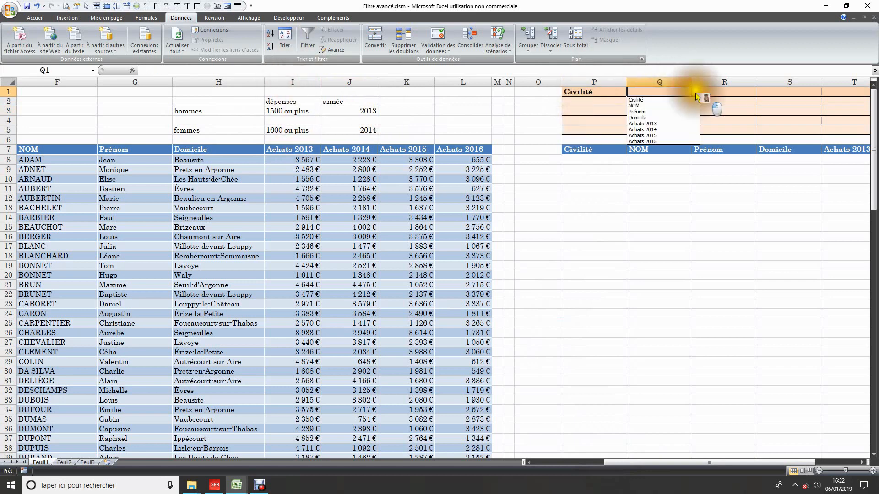
click(654, 124)
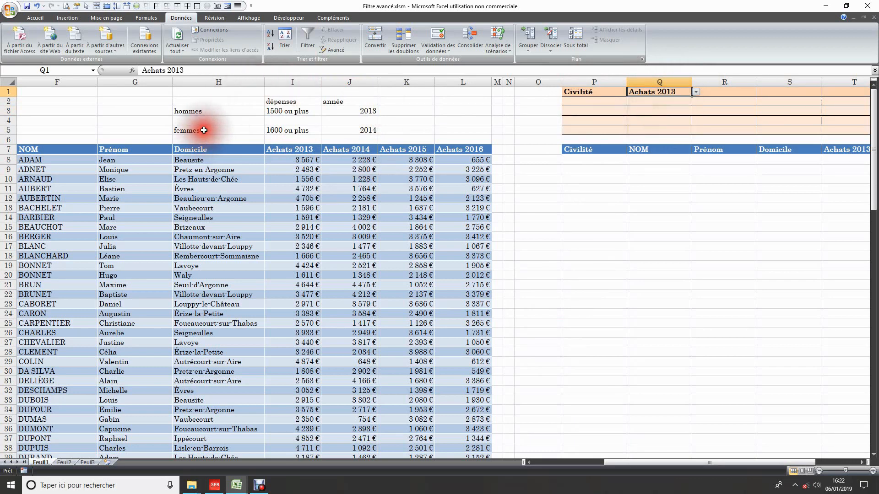
Review the women's condition and choose Achats 2014 as the criteria header in R1.
click(200, 136)
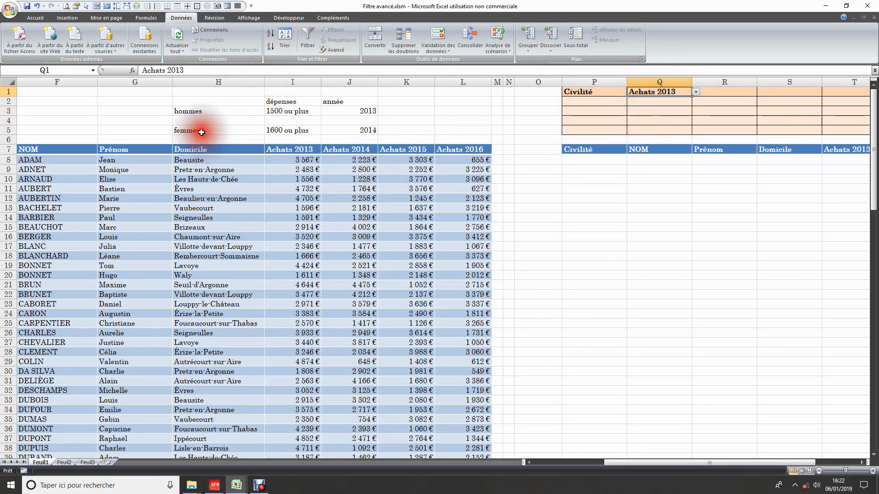
click(201, 132)
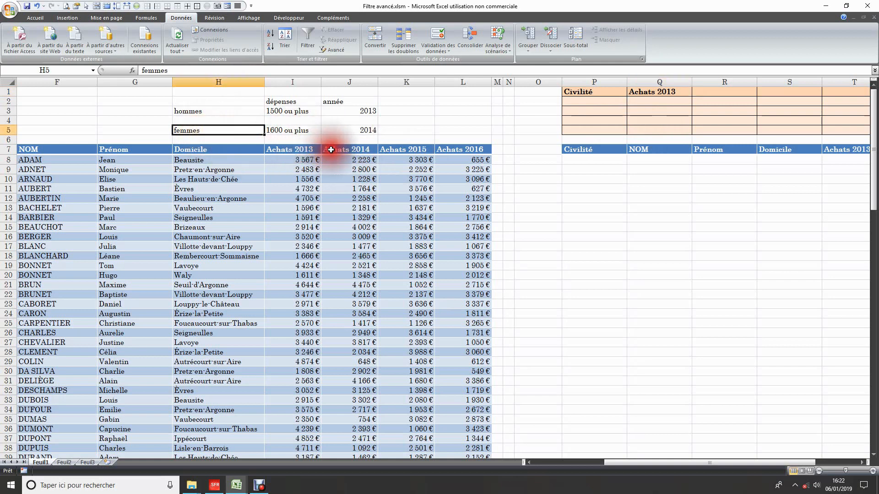
click(600, 91)
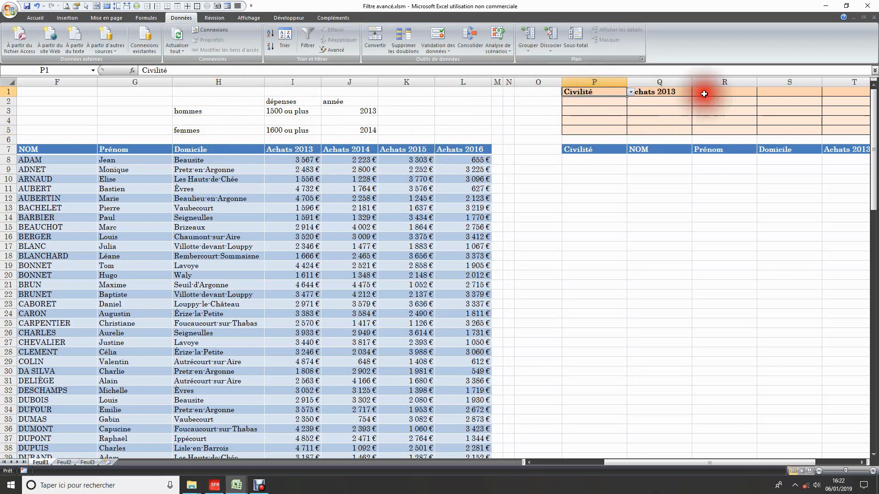
click(721, 92)
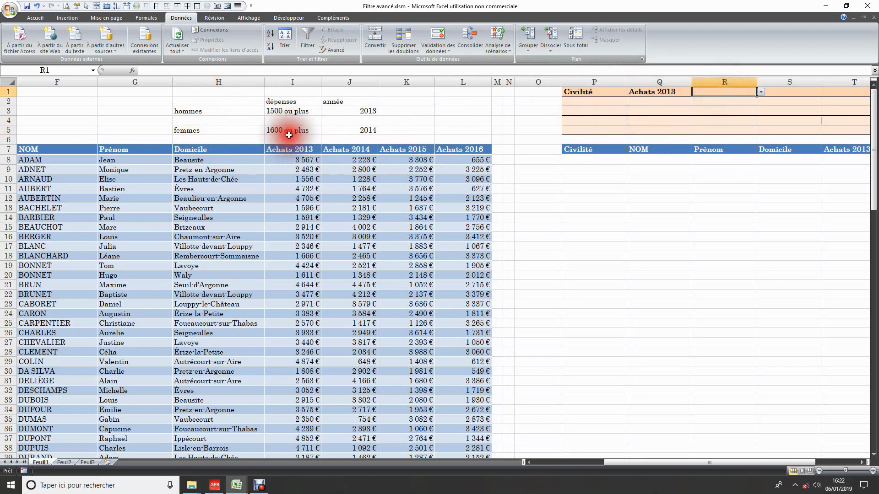
click(760, 93)
click(717, 134)
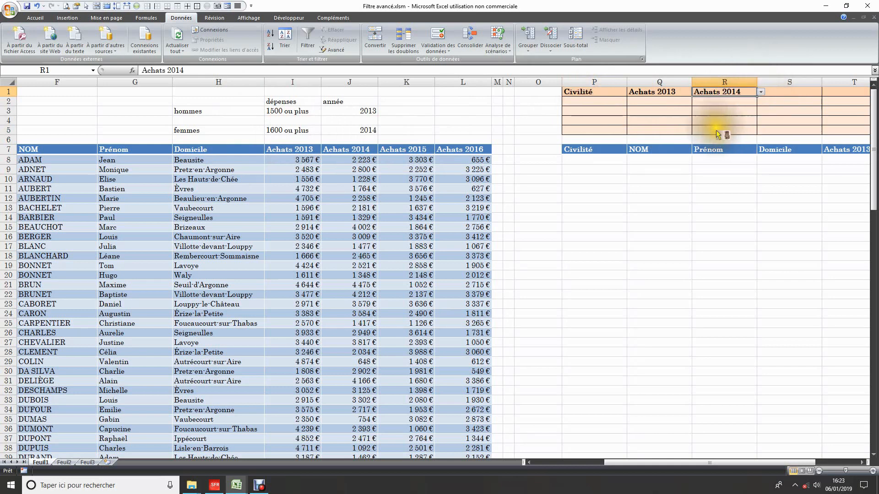
Enter "M." as the Civilité criterion in P2.
click(597, 102)
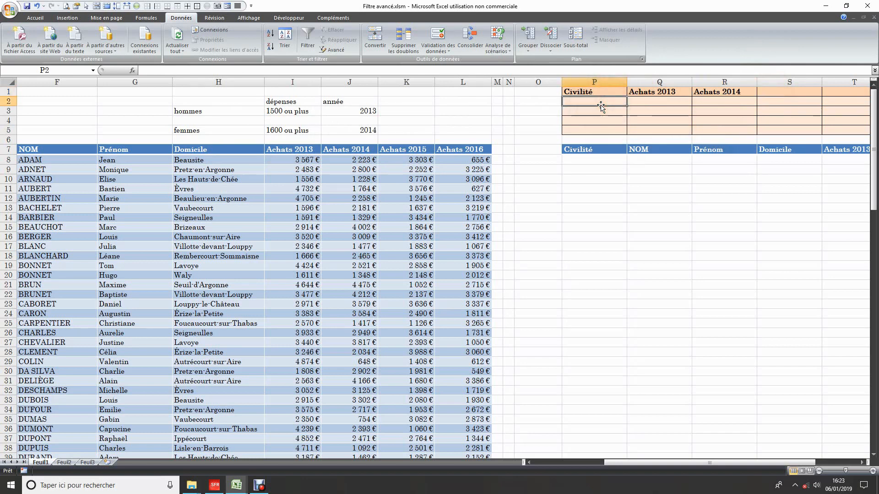
text(M.)
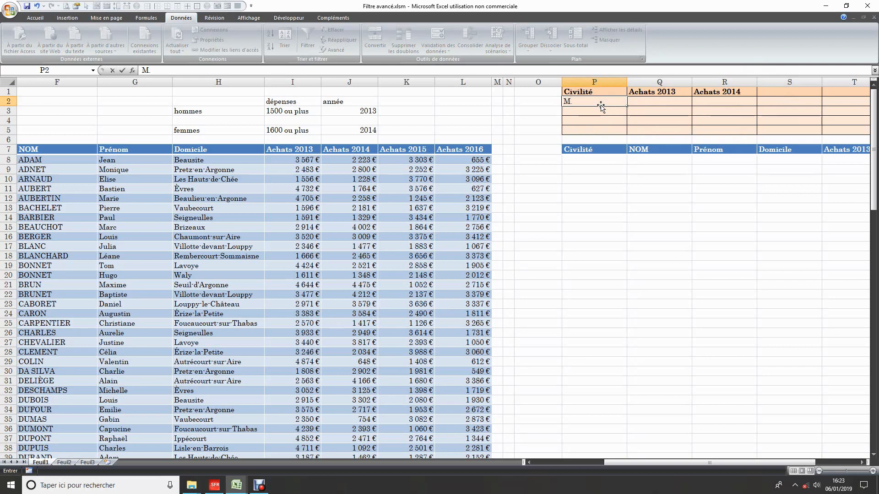
click(645, 103)
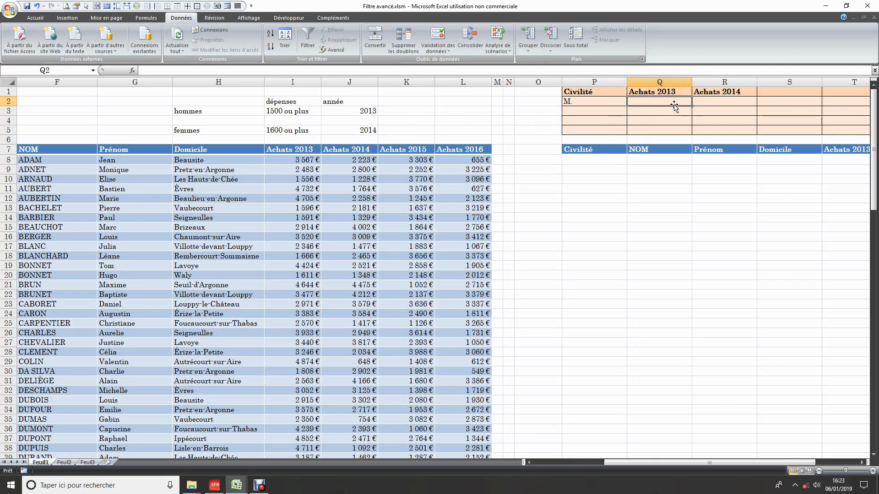
Enter >=1500 in Q2 as the Achats 2013 criterion for the men.
text(>+1500)
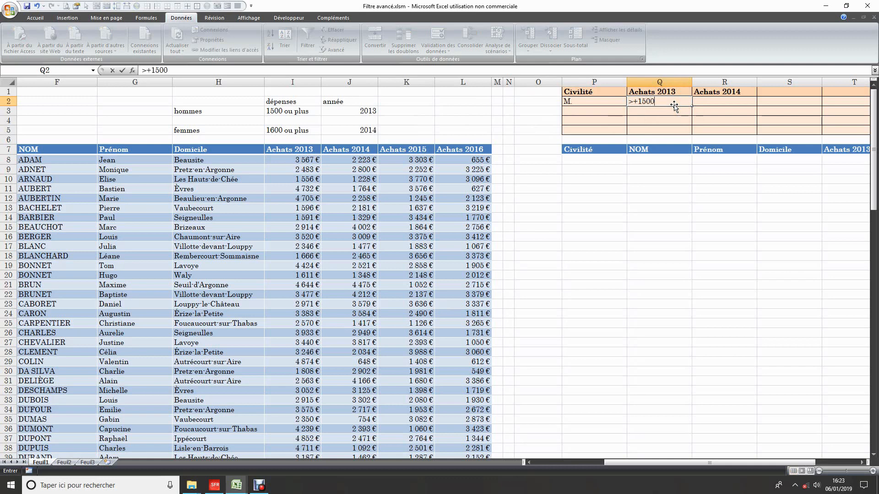
click(641, 104)
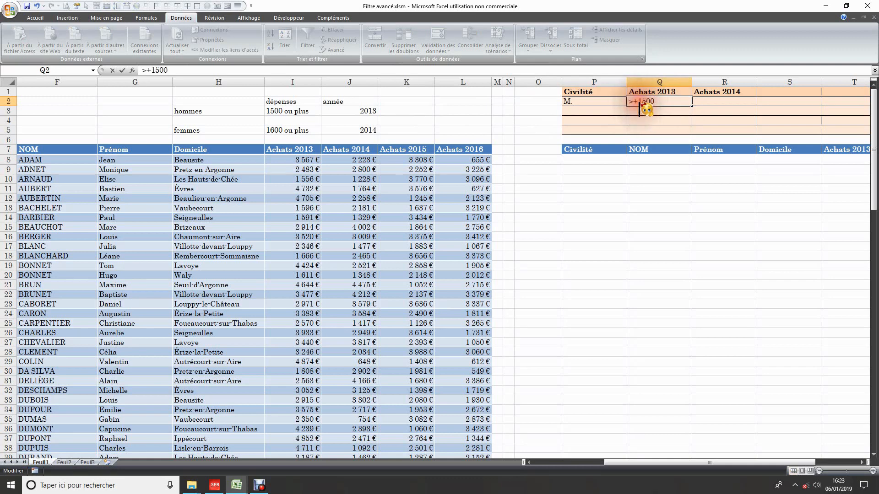
key(BackSpace)
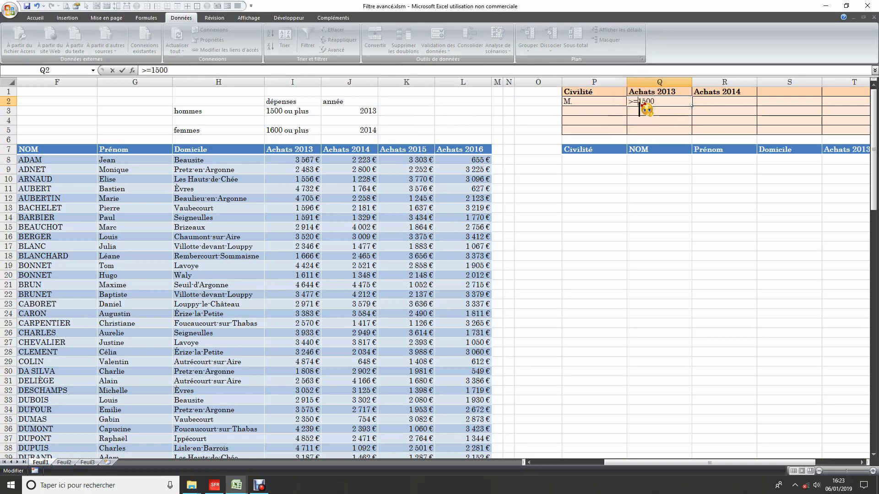
click(677, 104)
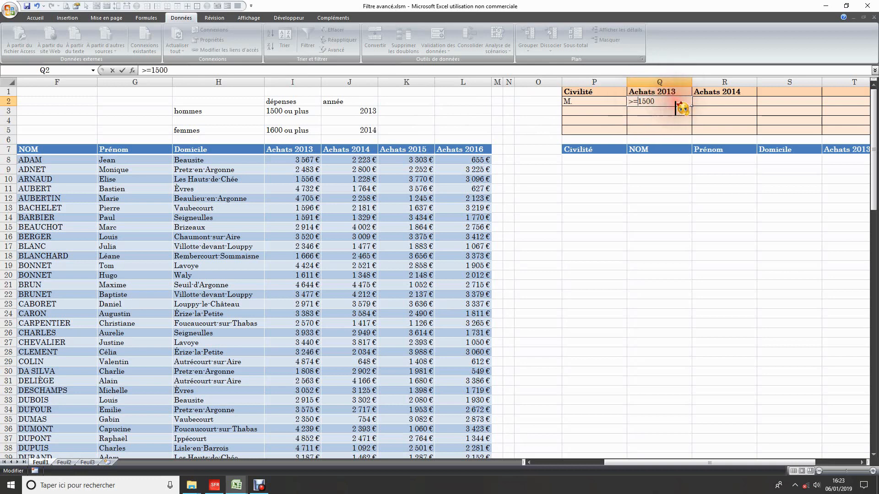
key(Return)
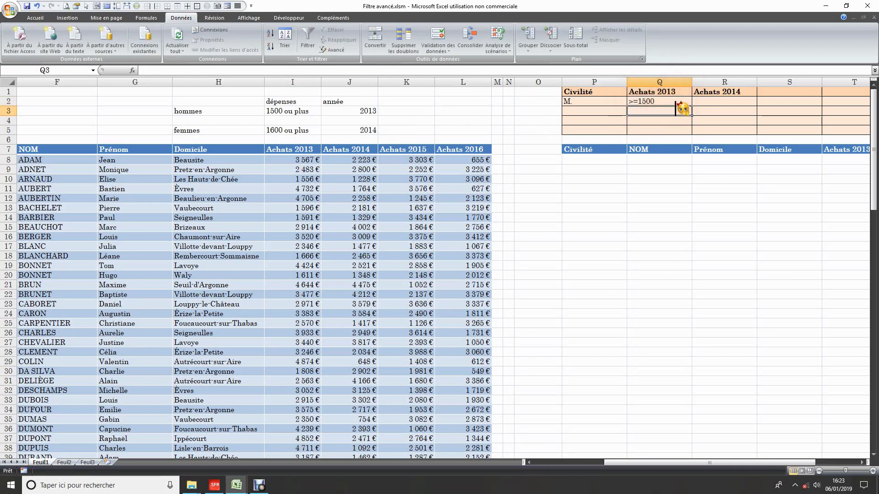
Copy "Mme" from the client table's Civilité column into P3 as the women's Civilité criterion.
click(601, 110)
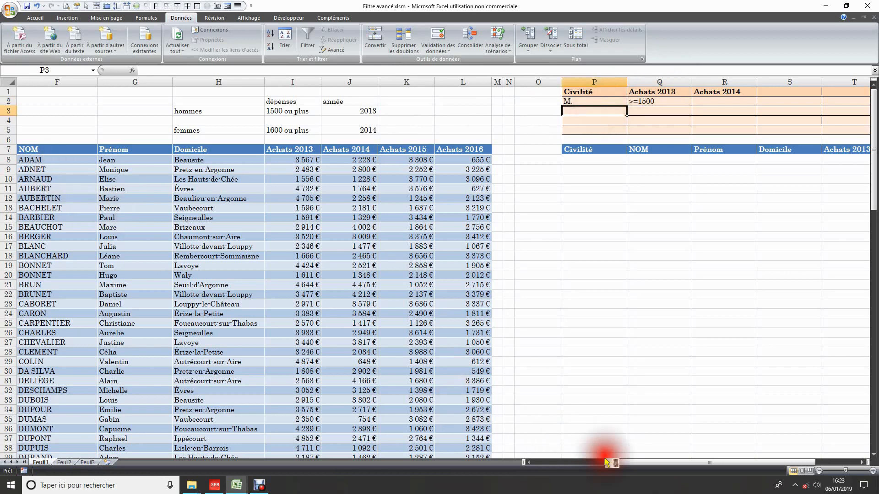
drag(640, 467, 534, 455)
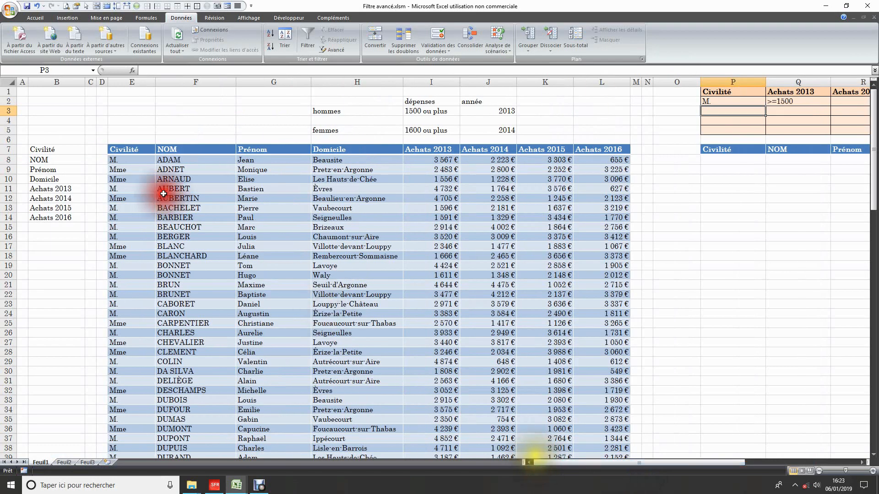
click(141, 170)
right_click(141, 170)
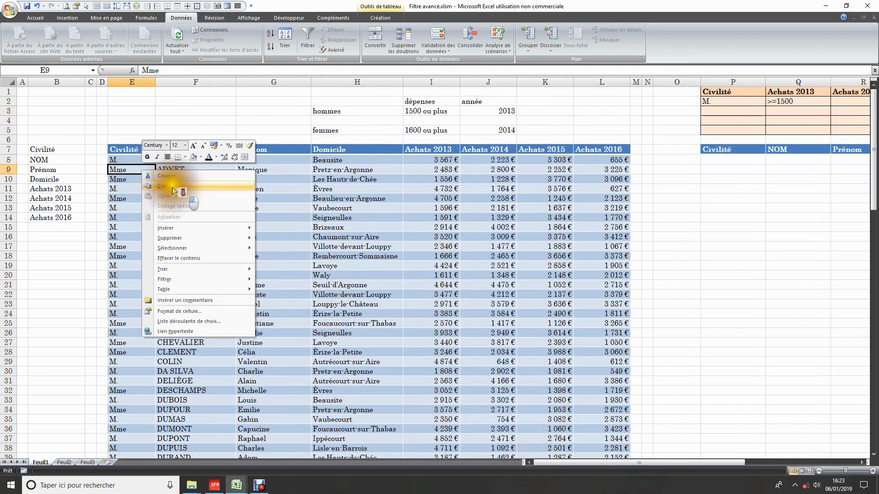
click(174, 191)
click(728, 112)
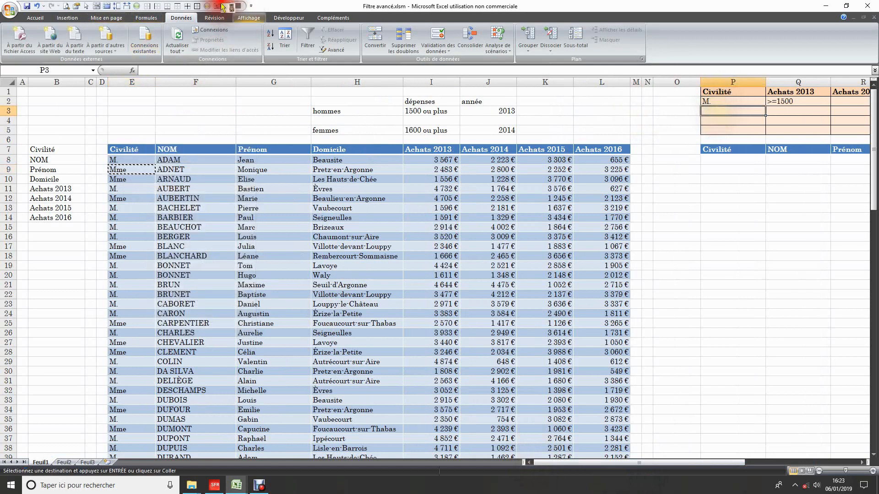
click(207, 9)
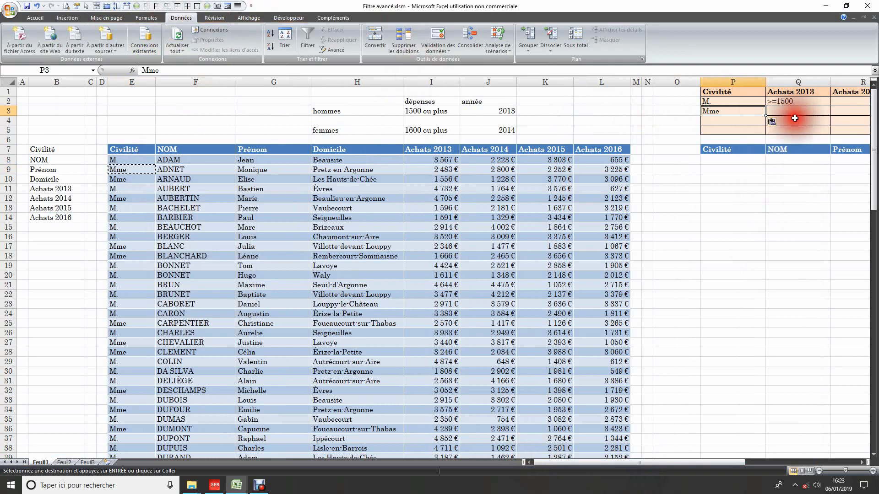
Enter >=1600 in R3 as the Achats 2014 criterion for the women.
click(799, 110)
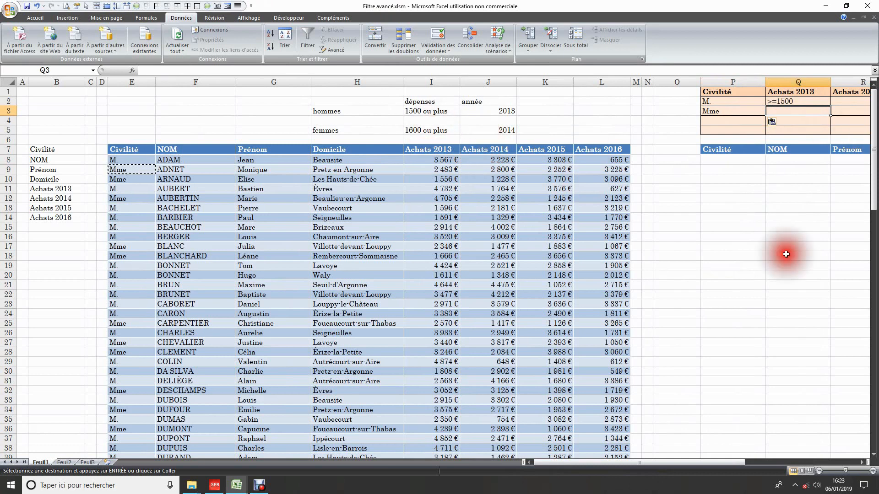
drag(703, 467, 746, 463)
click(779, 112)
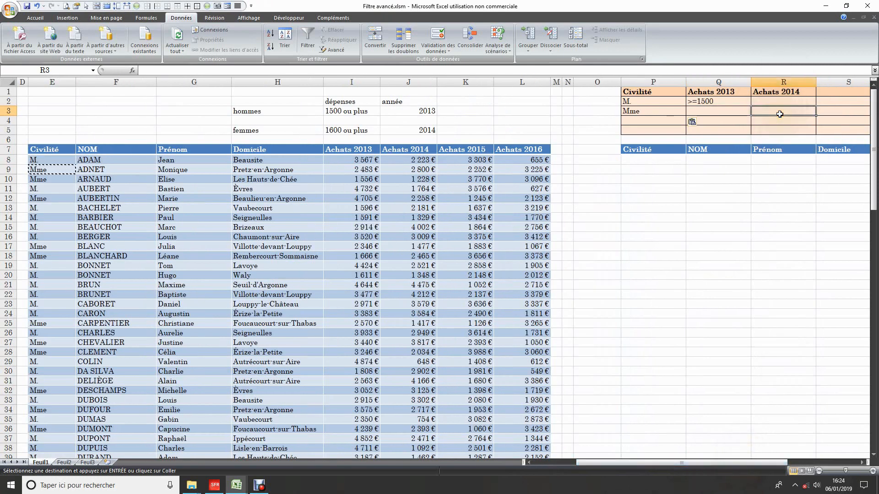
text(>=1600)
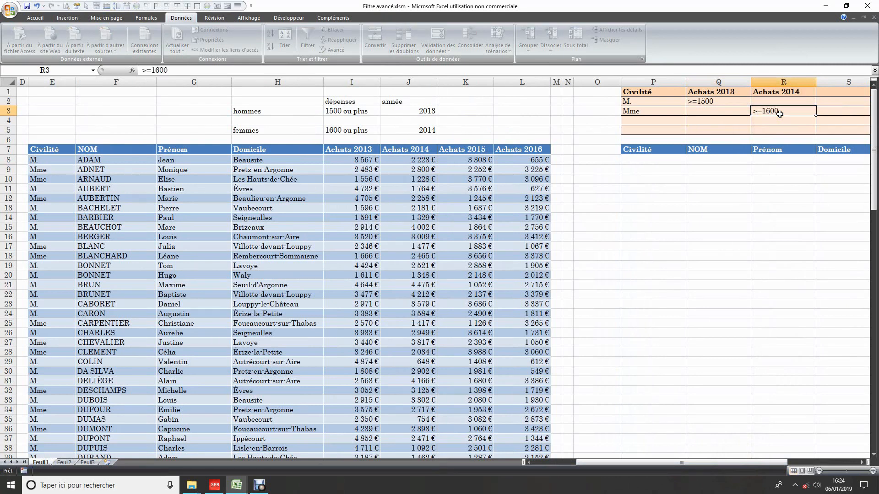
key(Return)
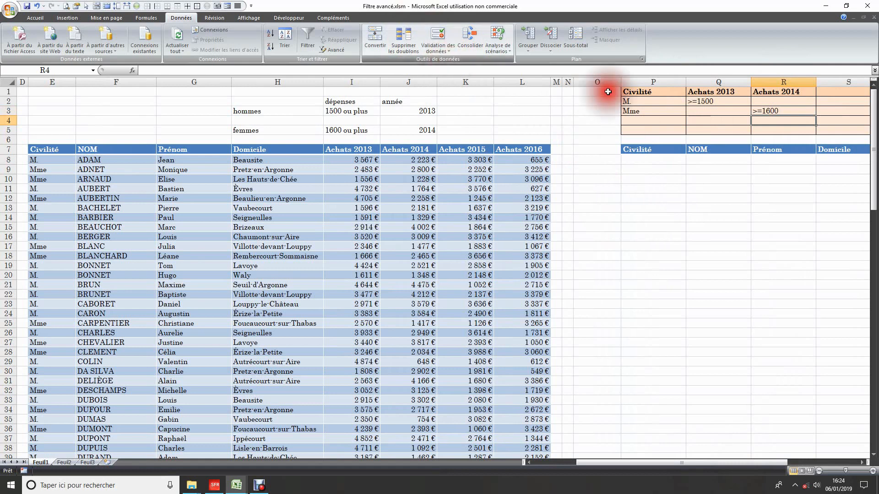
Start an advanced filter that copies to another location, with the whole client table including headers, tabclients[#Tout], as its list range.
click(334, 51)
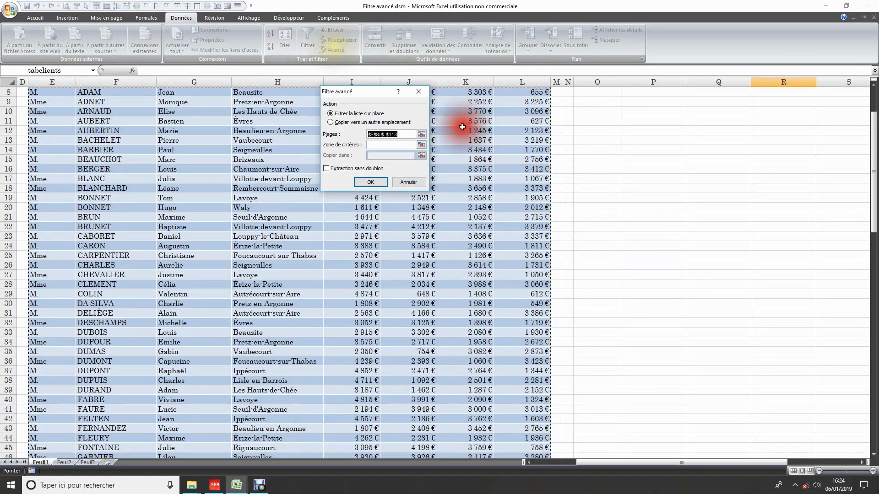
click(330, 122)
click(395, 156)
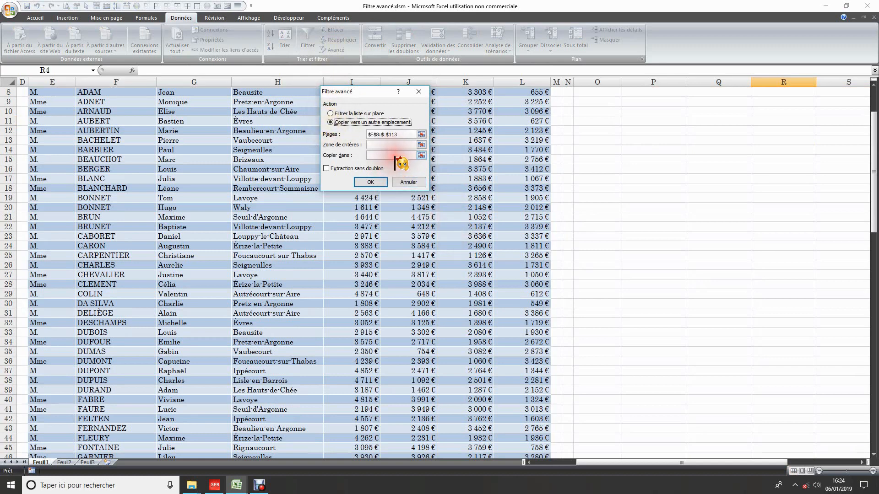
click(421, 134)
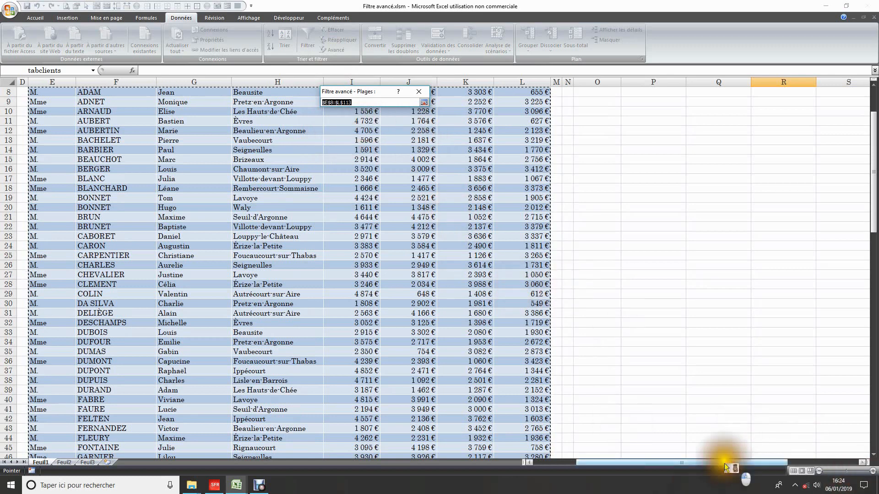
drag(726, 467, 668, 470)
scroll(188, 231, up, 3)
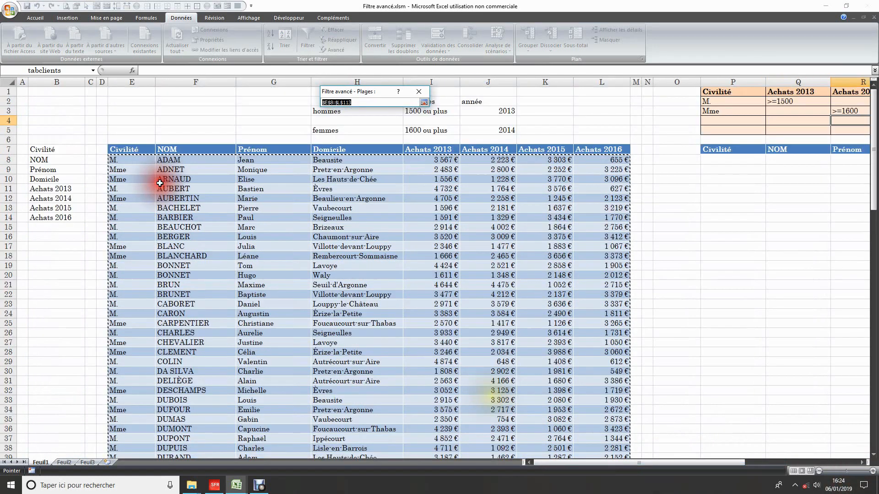
click(106, 142)
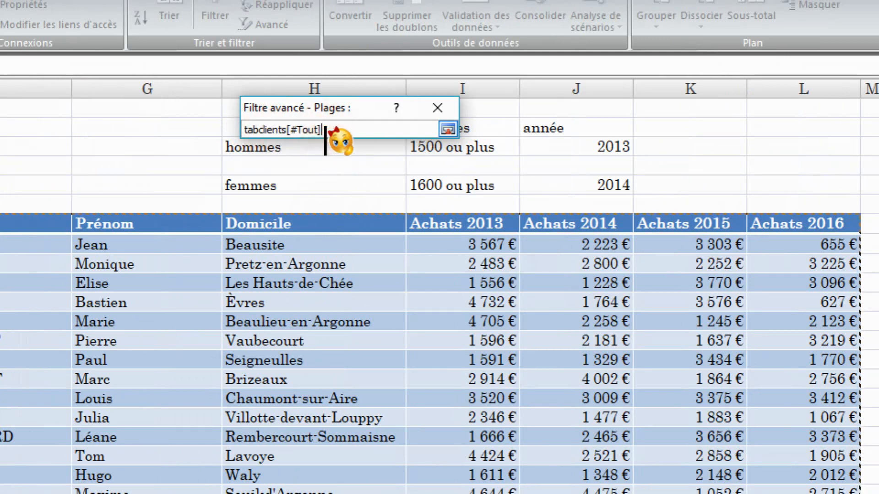
click(339, 130)
click(335, 130)
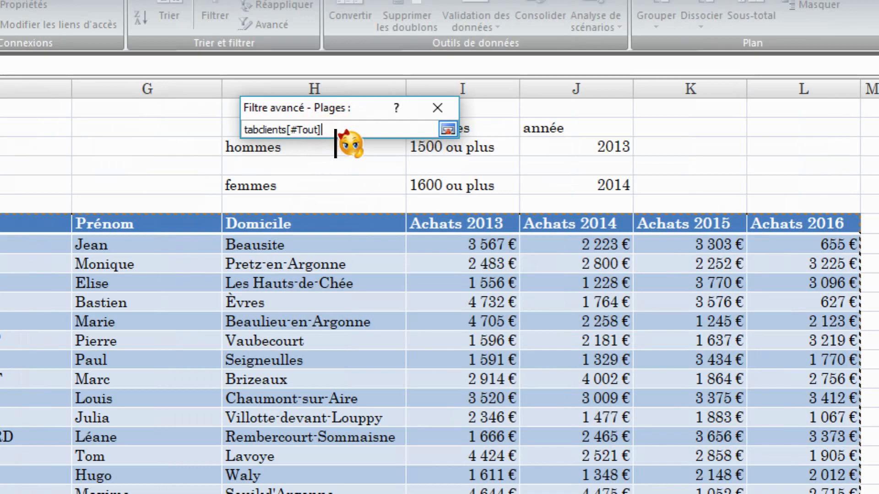
click(335, 129)
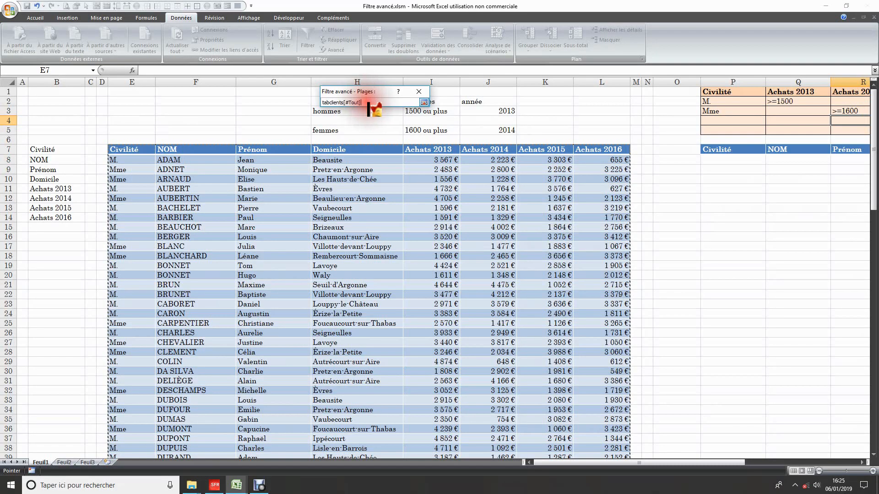
click(425, 103)
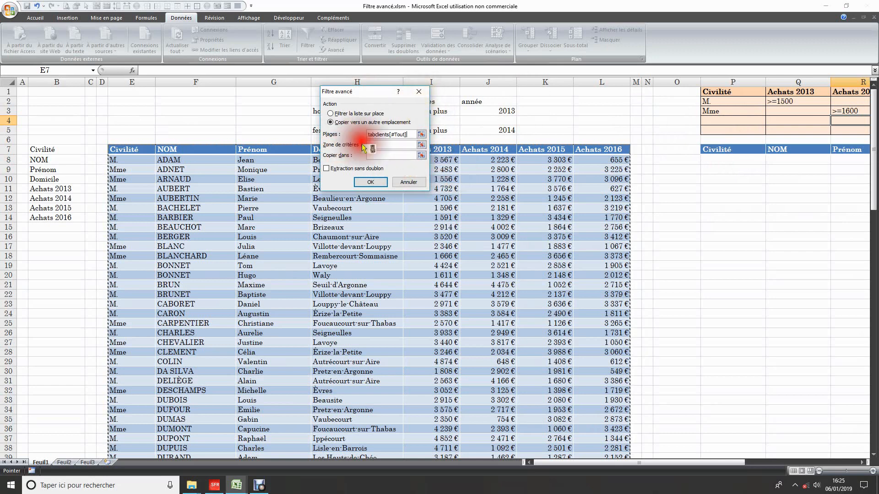
Set the advanced filter's criteria range to P1:R3 on Feuil1.
click(421, 147)
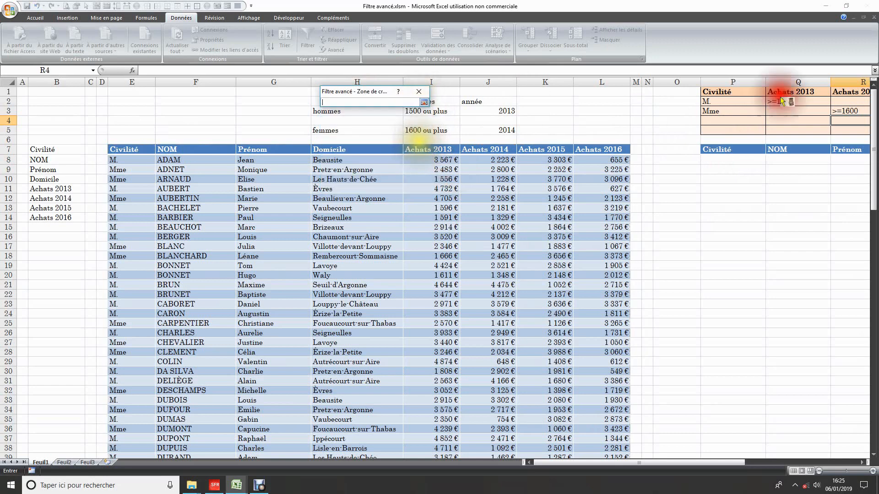
drag(719, 91, 795, 114)
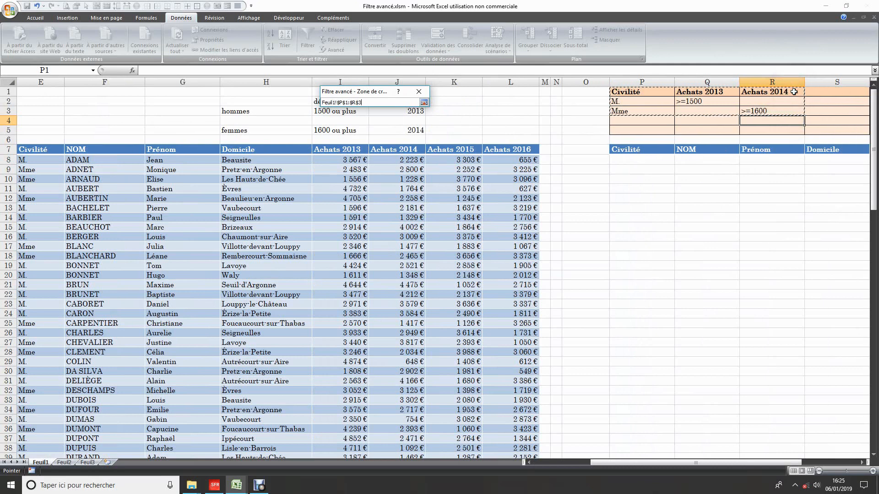
click(423, 102)
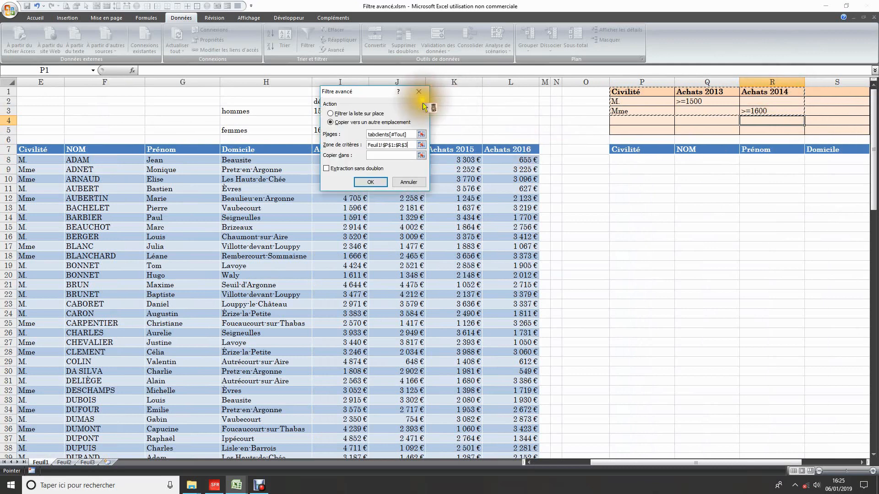
Set the copy destination to the header row P7:W7 and run the advanced filter.
click(421, 157)
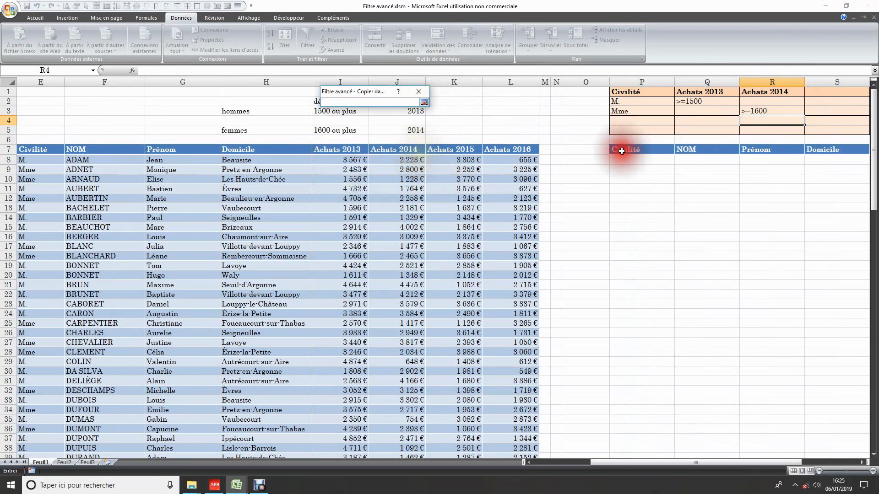
drag(626, 152, 813, 157)
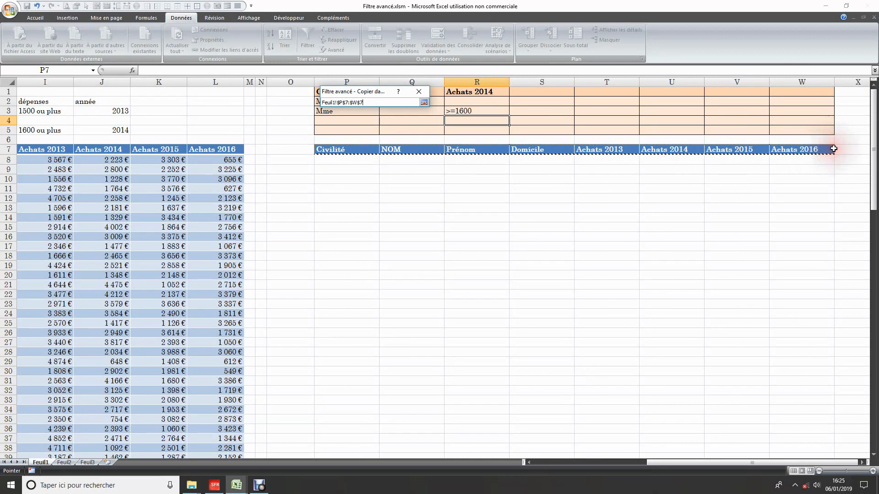
click(423, 105)
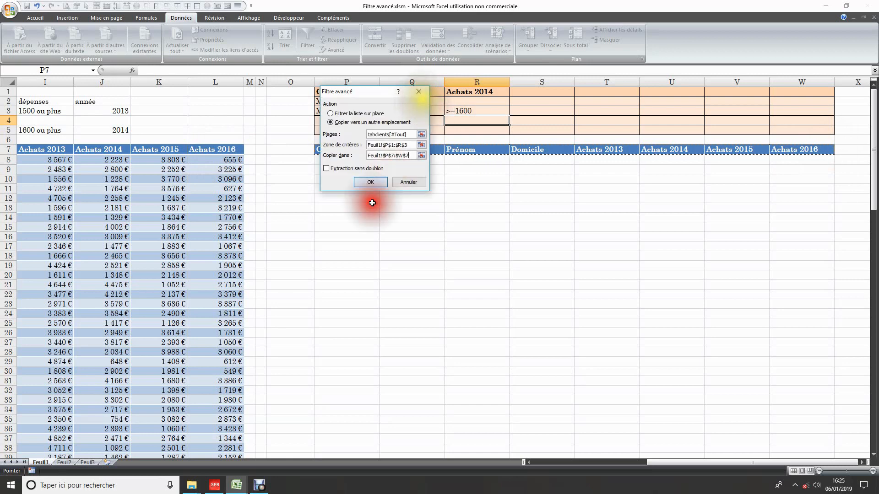
click(326, 168)
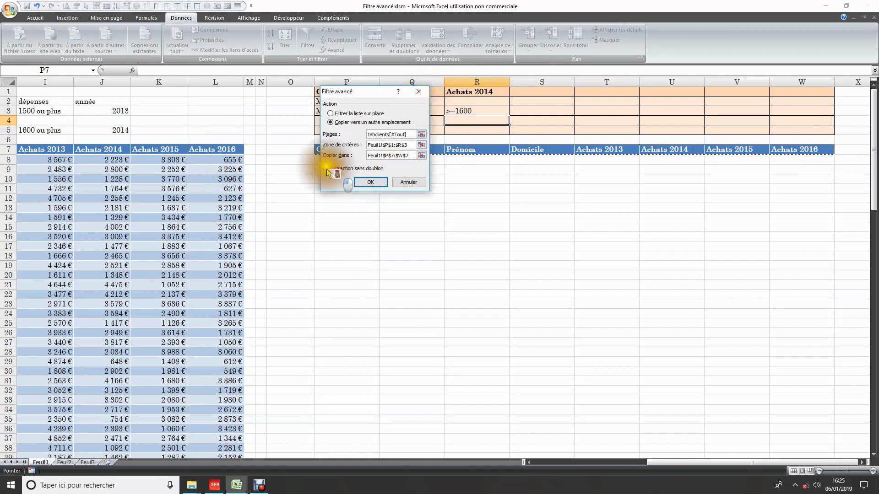
click(372, 182)
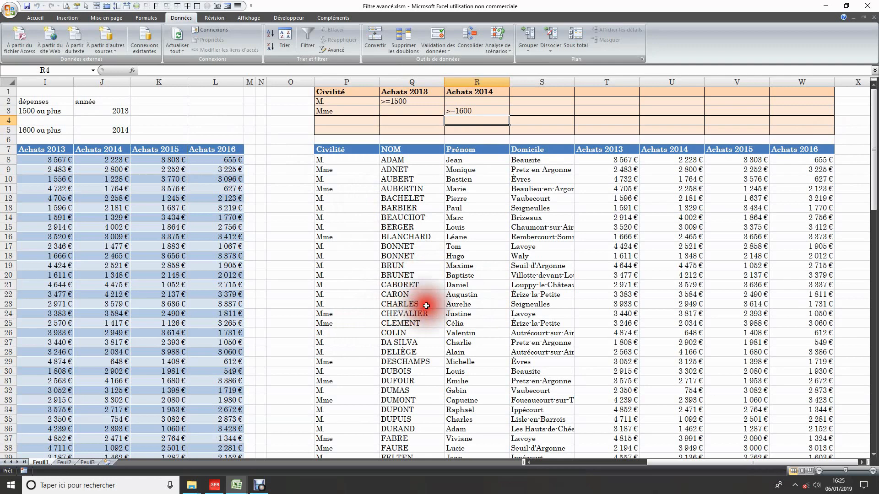
scroll(432, 309, down, 3)
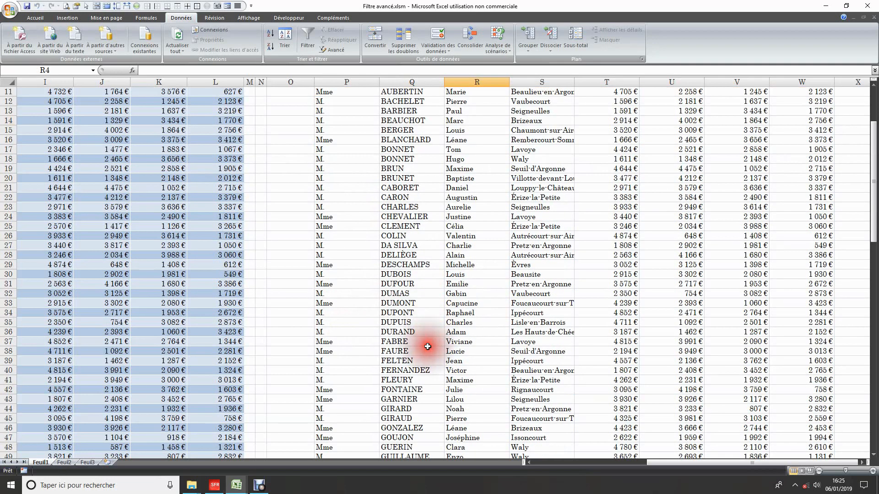
scroll(427, 347, up, 3)
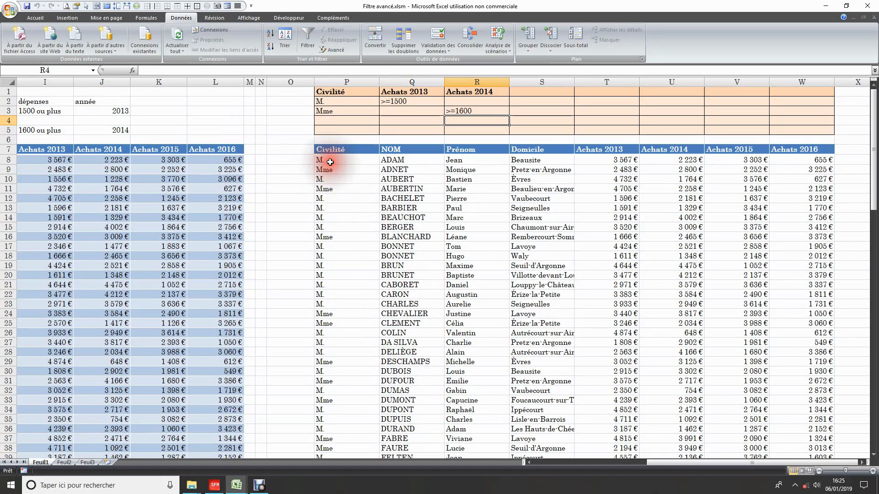
click(336, 160)
drag(396, 162, 816, 441)
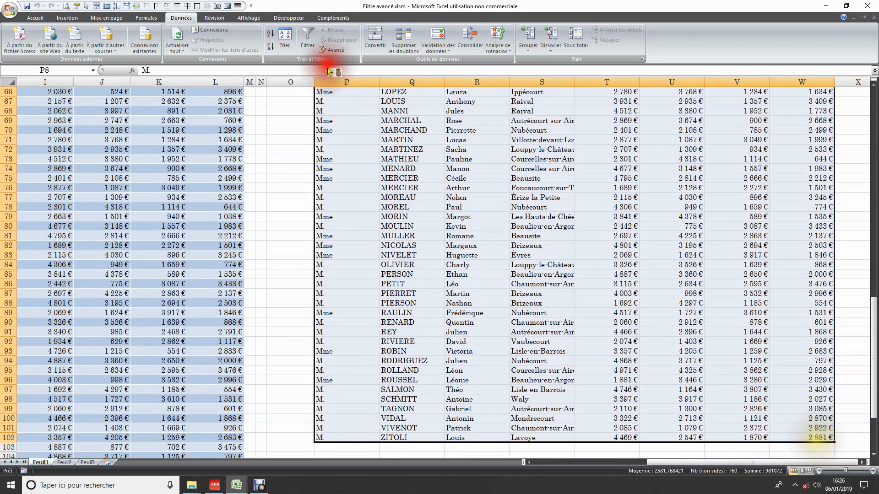
click(286, 38)
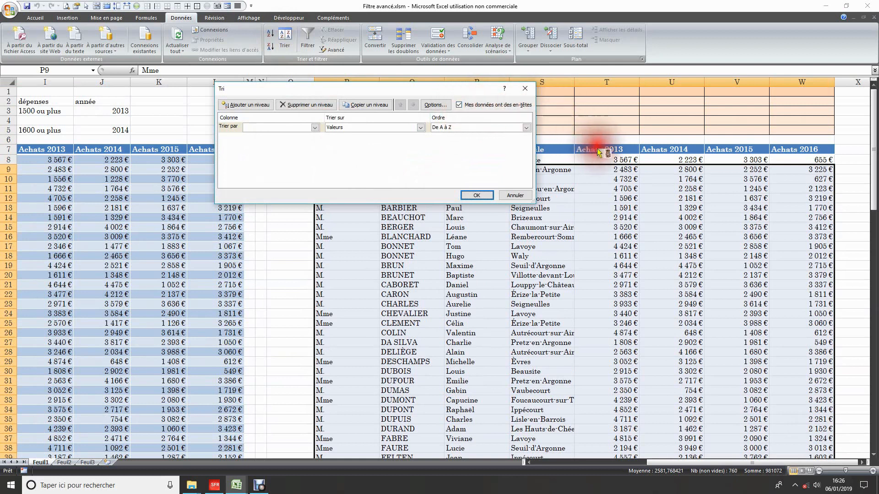
click(316, 128)
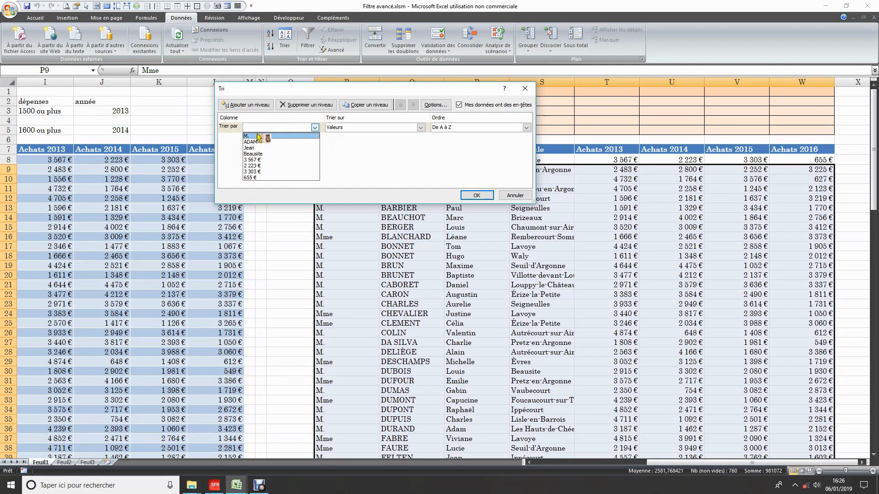
click(513, 199)
click(513, 199)
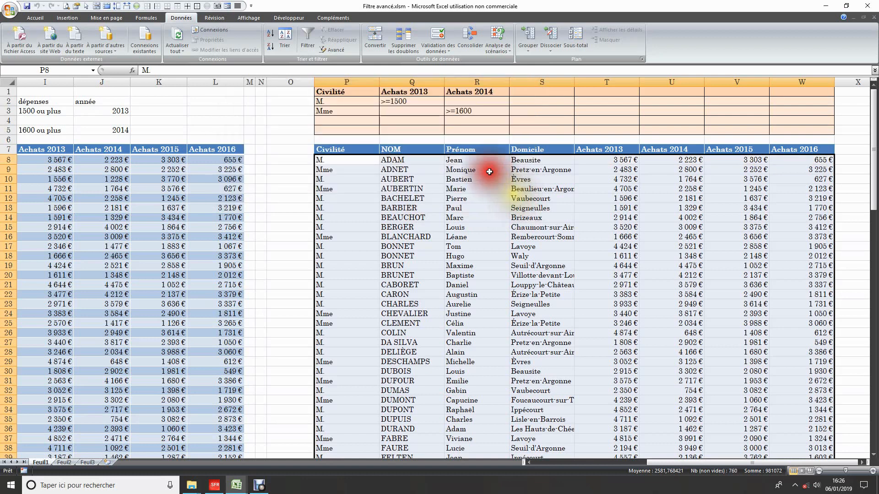
Start a custom sort of the extracted results P7:W102, headers included, with Civilité from A to Z as the first level.
drag(333, 147, 817, 440)
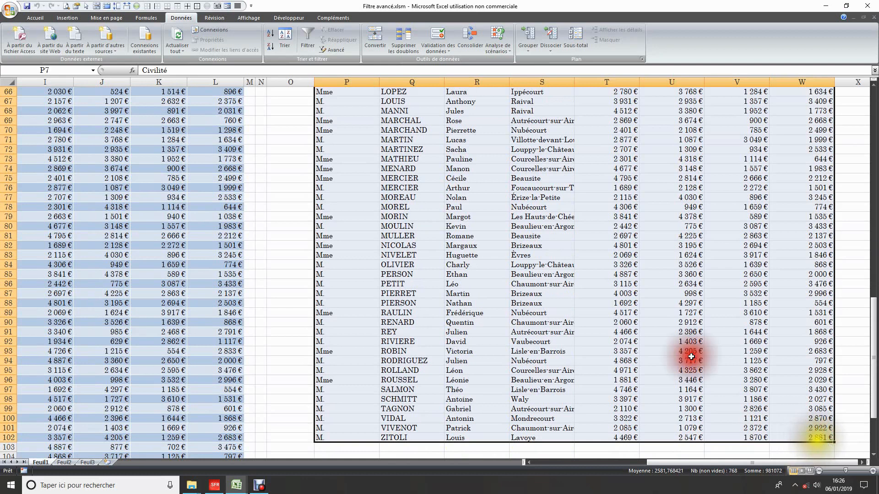
click(281, 45)
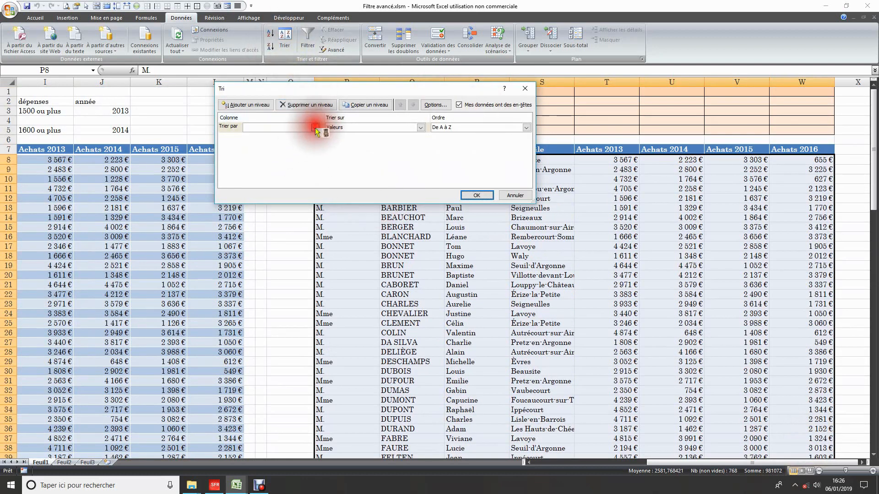
click(315, 127)
click(264, 137)
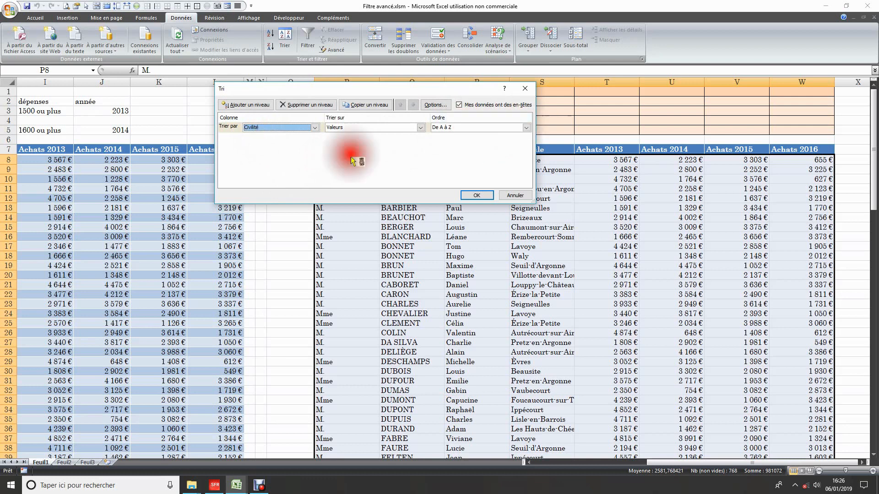
Add sort levels for Achats 2013 and Achats 2014, both from smallest to largest, and apply the sort.
click(246, 104)
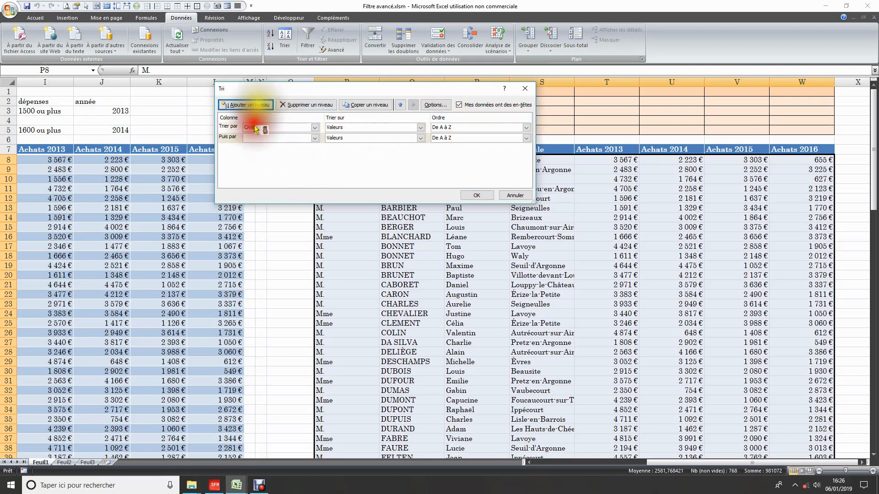
click(315, 138)
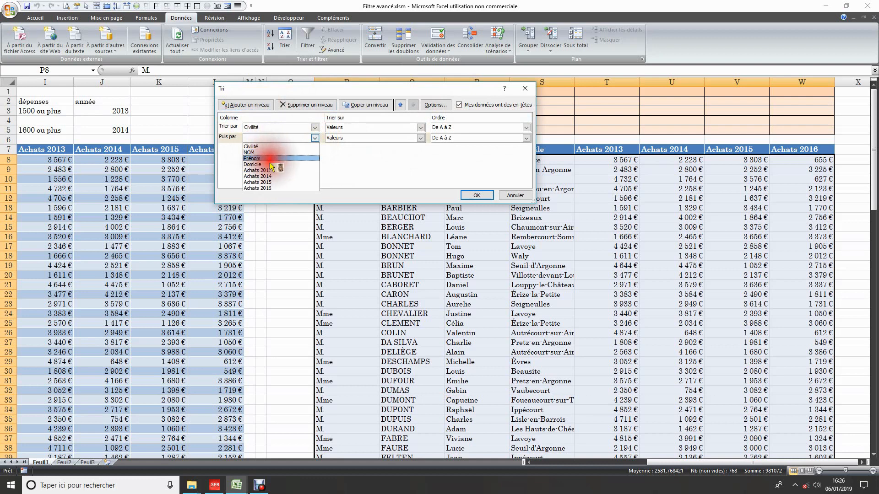
click(275, 171)
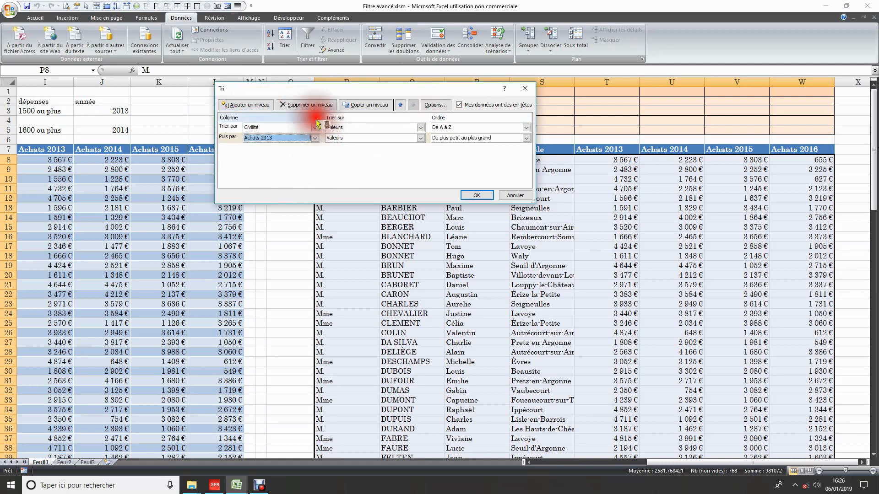
click(268, 106)
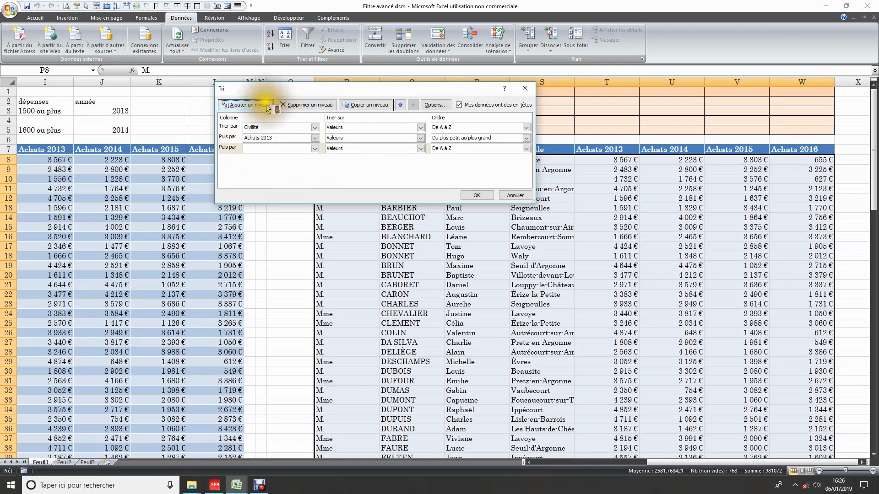
click(315, 149)
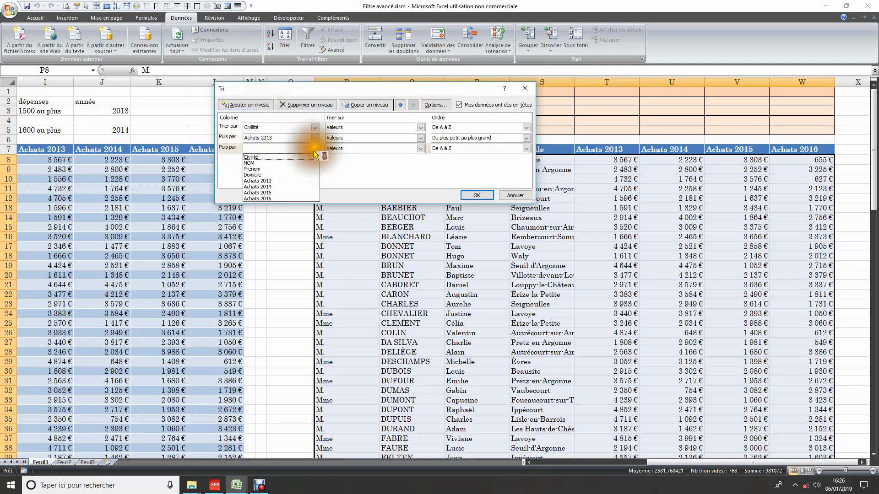
click(278, 187)
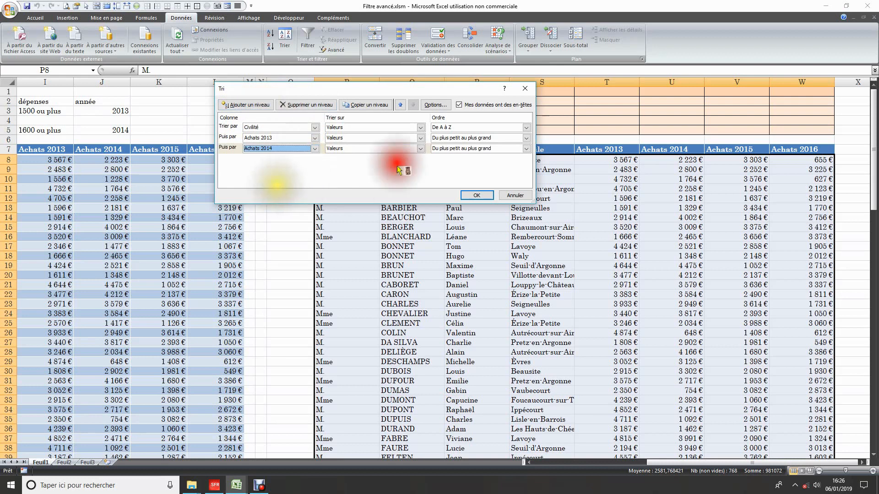
click(479, 196)
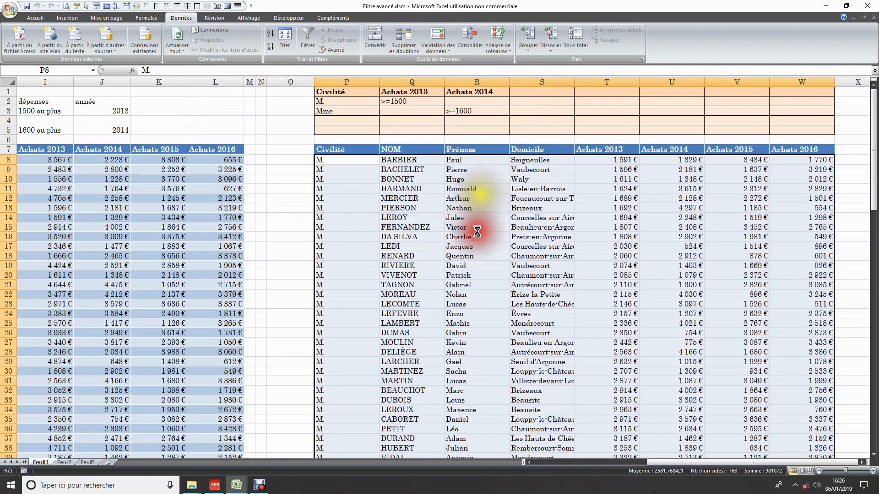
Check the Achats 2013 amounts of the men in the sorted results against the 1500 minimum.
click(352, 169)
scroll(353, 168, down, 13)
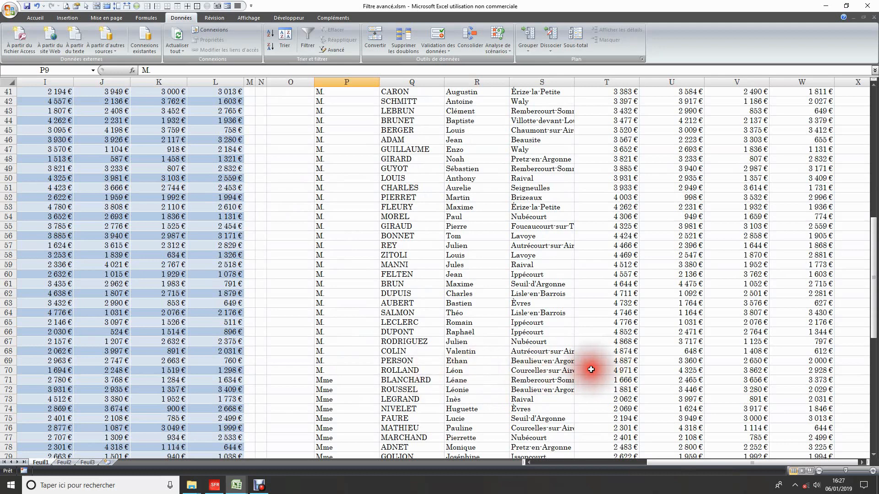
click(624, 373)
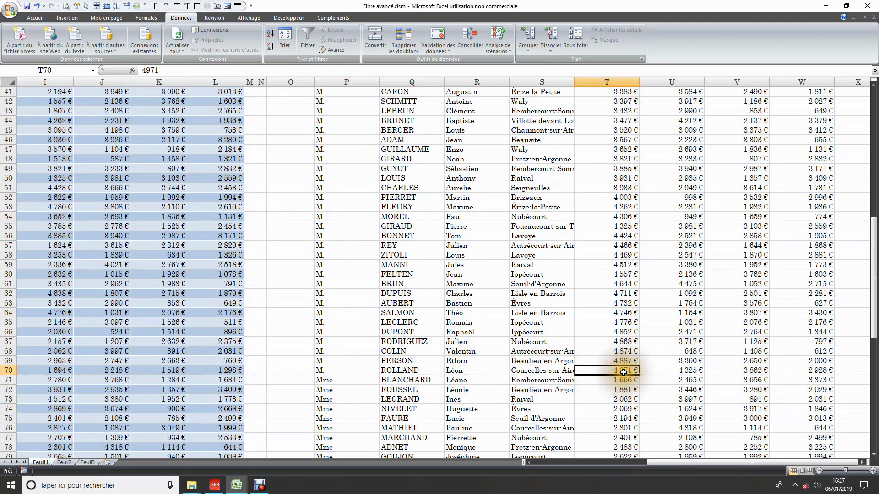
scroll(625, 335, up, 7)
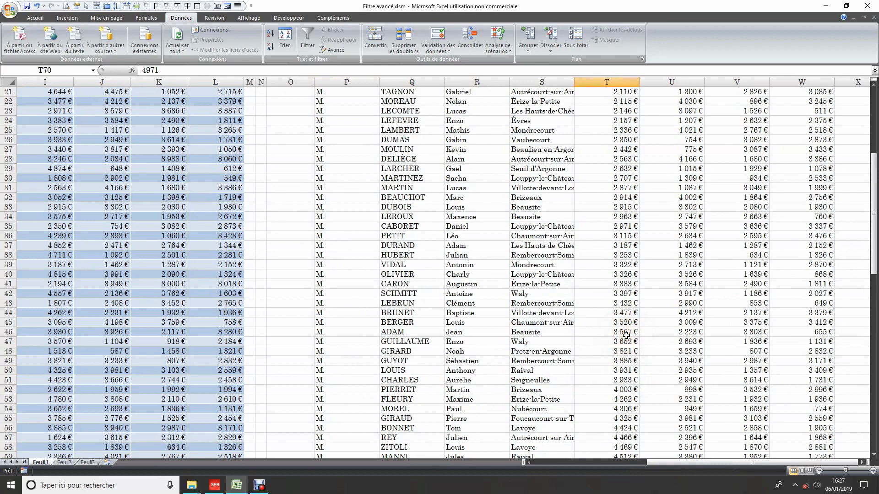
scroll(626, 335, up, 3)
scroll(625, 335, up, 3)
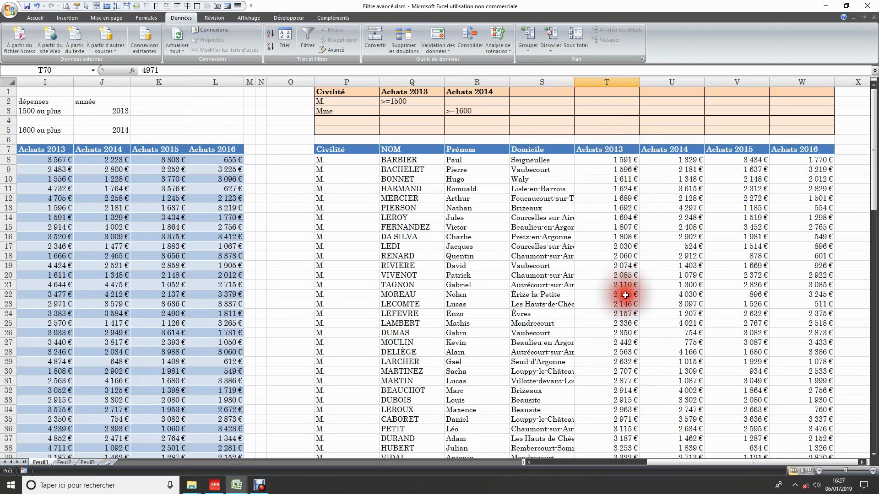
scroll(622, 339, down, 3)
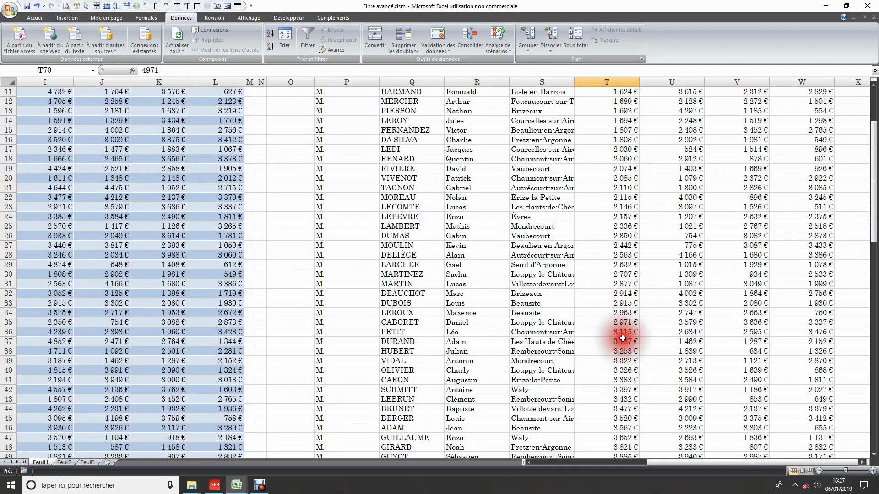
scroll(623, 332, down, 3)
Check the Achats 2014 amounts of the women in the sorted results against the 1600 minimum.
scroll(624, 332, down, 15)
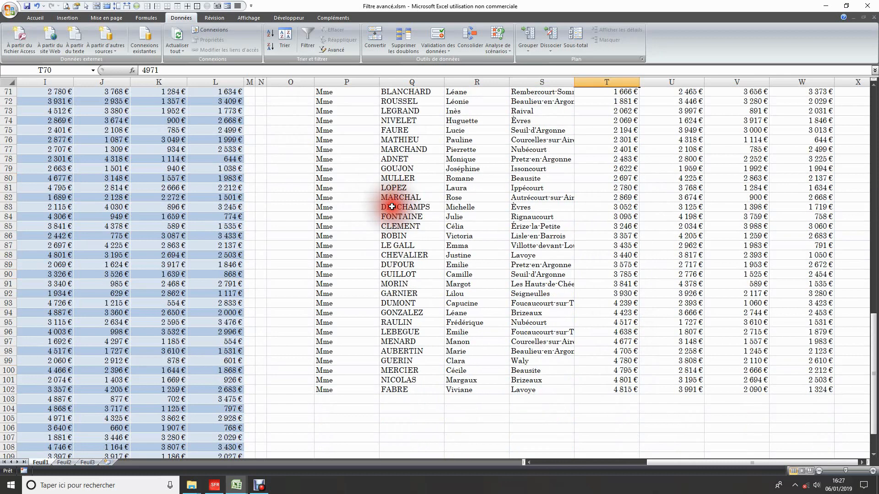
scroll(332, 186, up, 3)
click(332, 191)
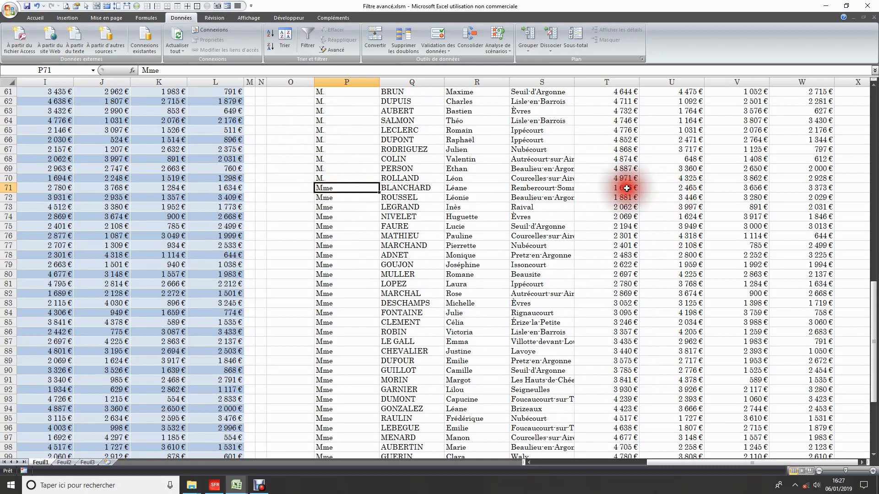
click(700, 188)
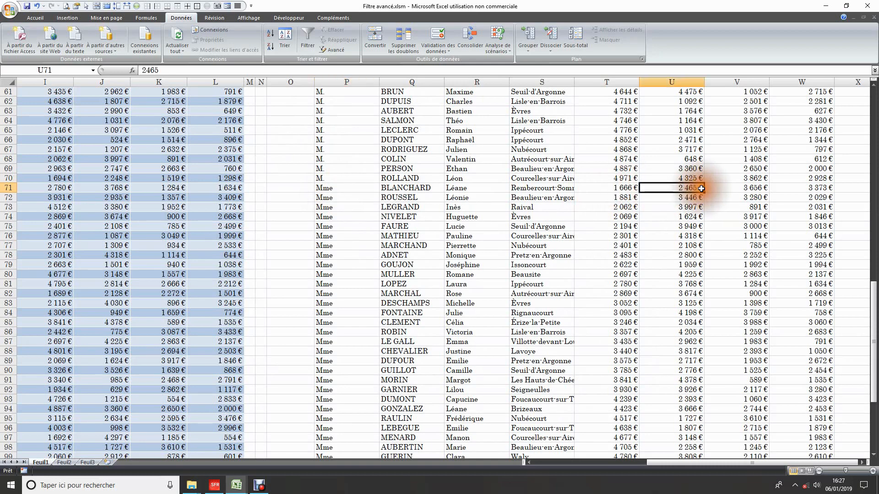
scroll(700, 188, up, 20)
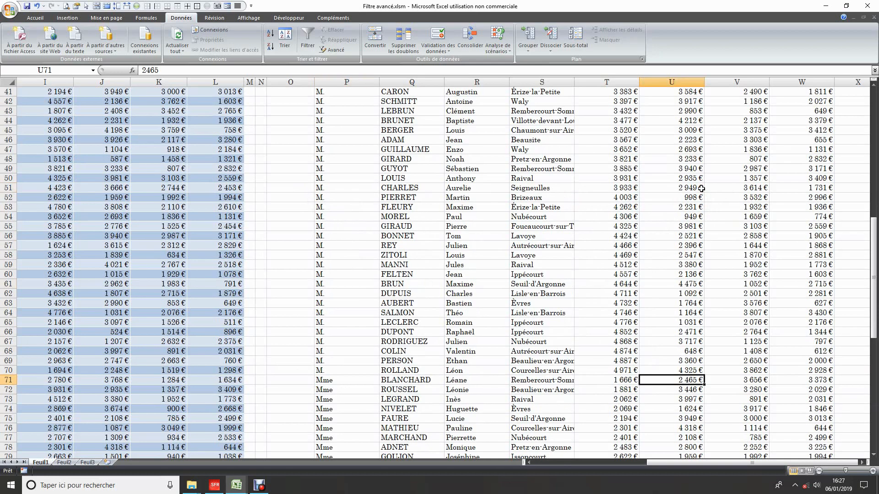
scroll(701, 189, down, 3)
scroll(702, 188, down, 10)
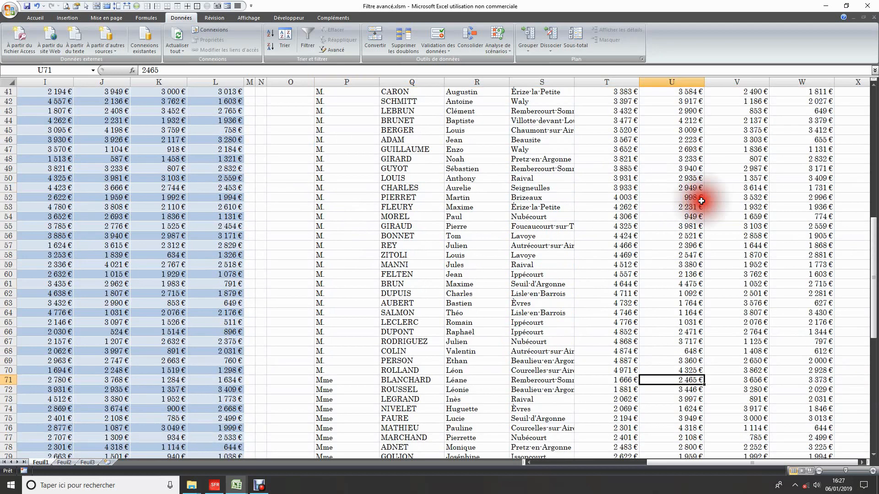
scroll(693, 403, down, 3)
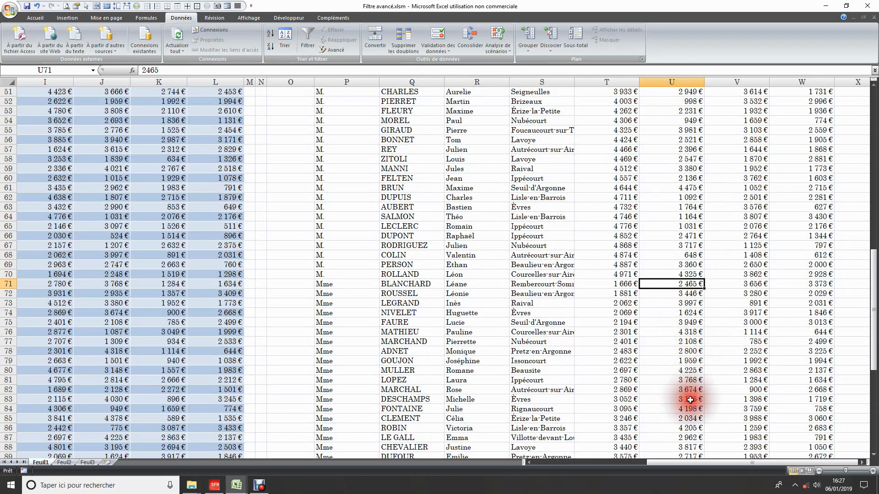
scroll(691, 418, down, 3)
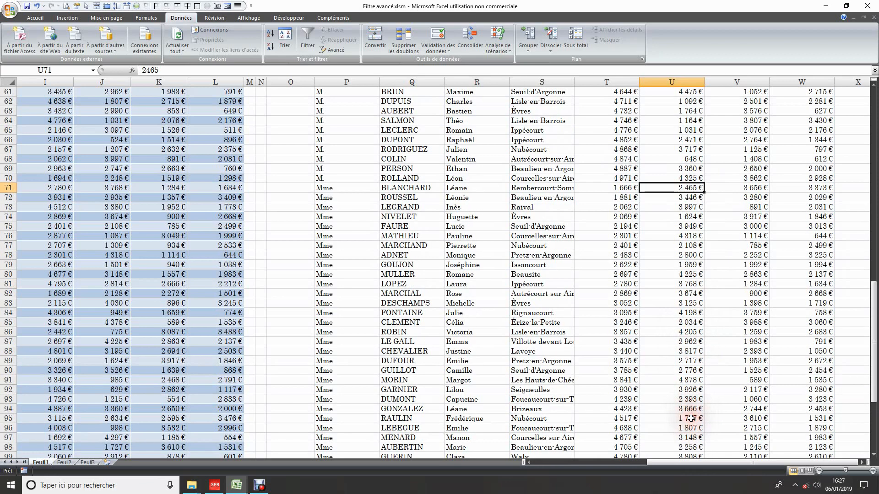
scroll(691, 418, down, 3)
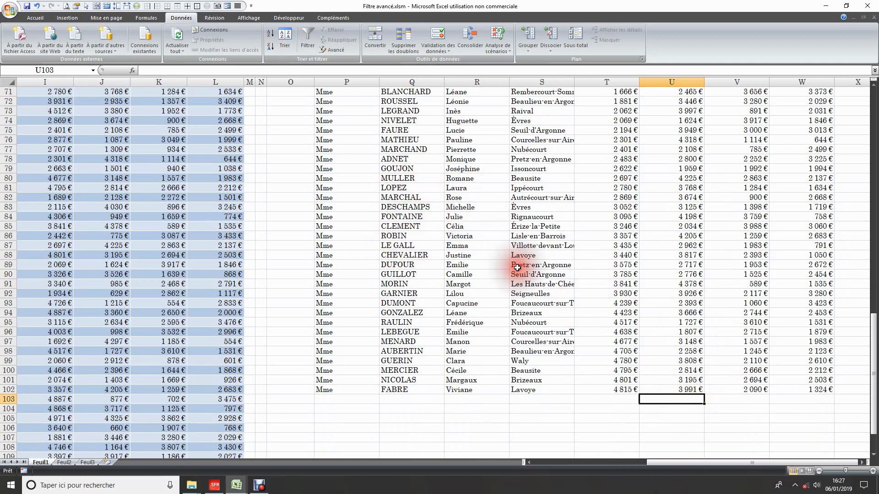
click(506, 409)
scroll(481, 221, up, 7)
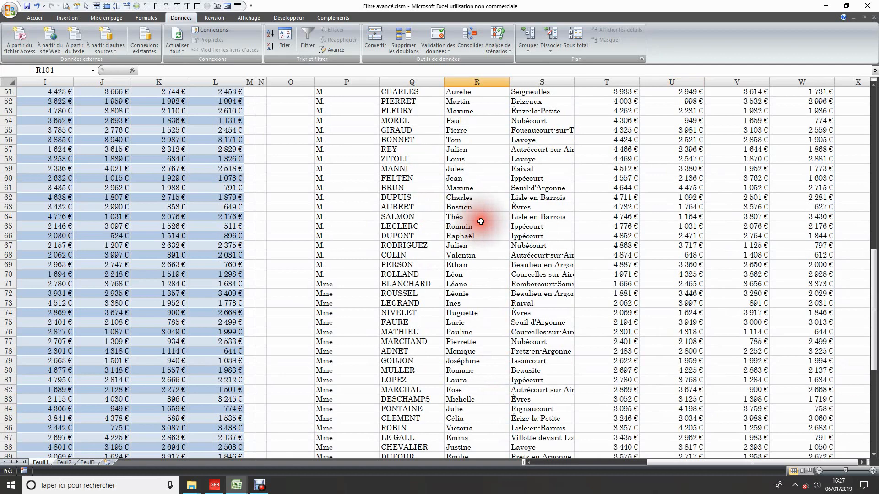
scroll(470, 230, up, 17)
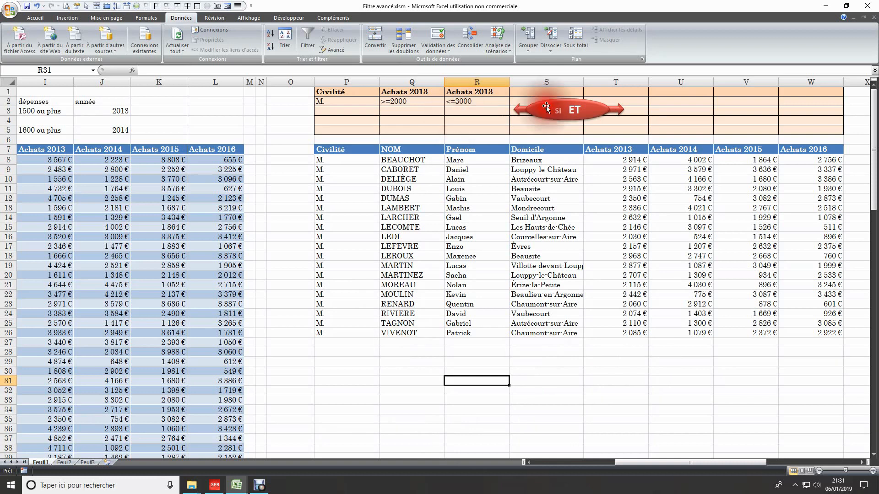
Examine how the Civilité criterion and the two Achats 2013 criteria in P2:R2 combine on one row as an AND condition.
click(337, 101)
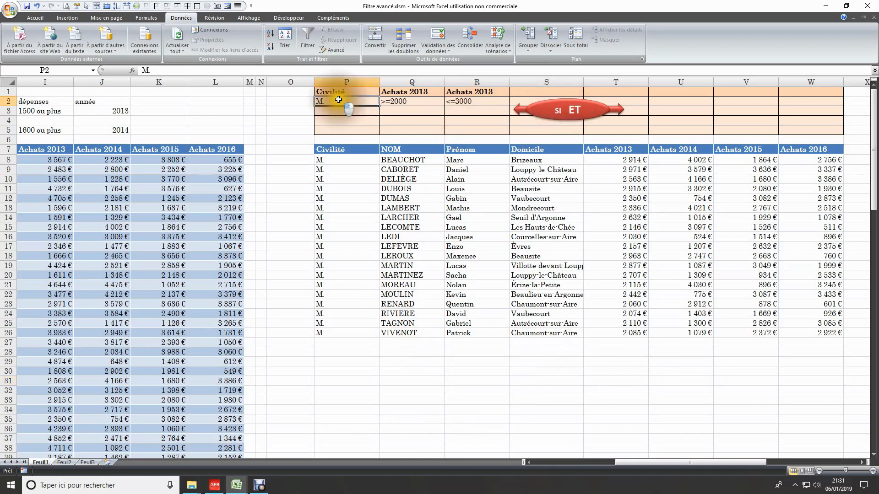
click(402, 101)
click(472, 101)
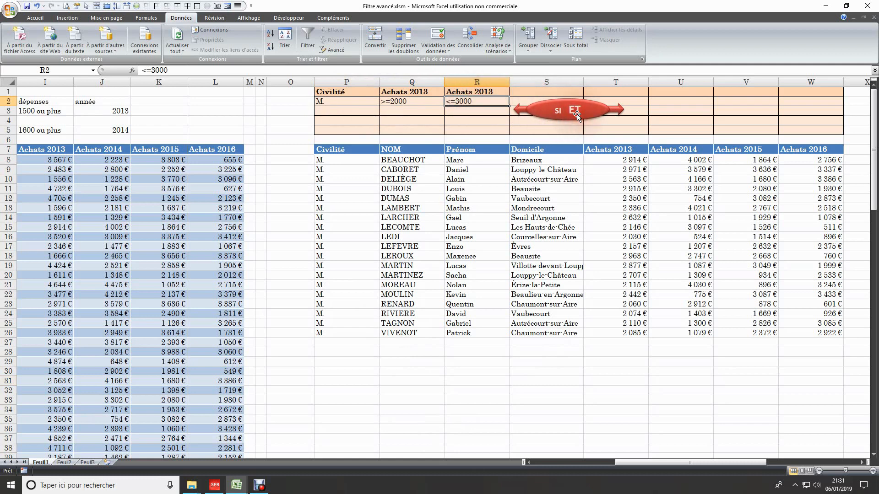
click(416, 112)
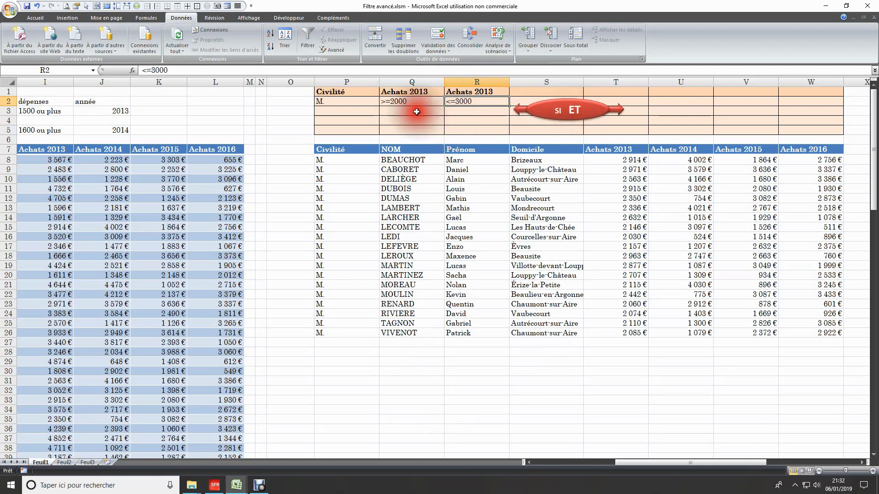
click(339, 102)
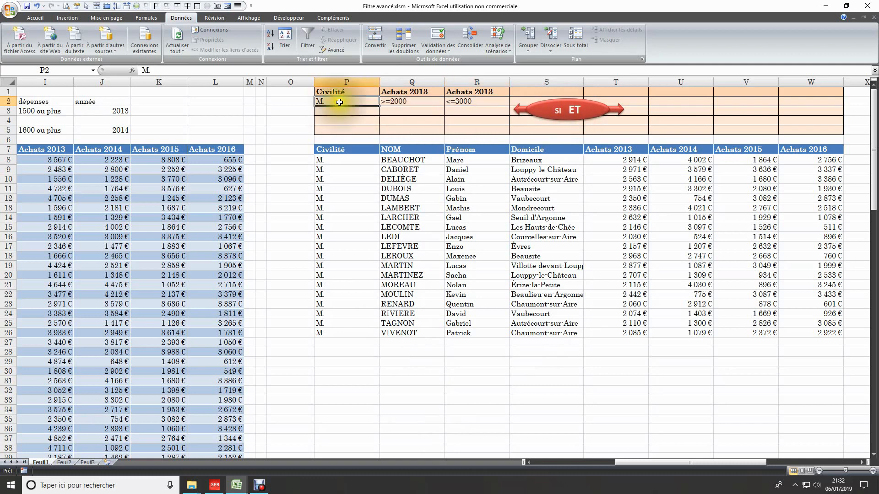
Check the Achats 2013 amounts in the SI ET extraction against the >=2000 and <=3000 criteria set on the same row.
click(427, 92)
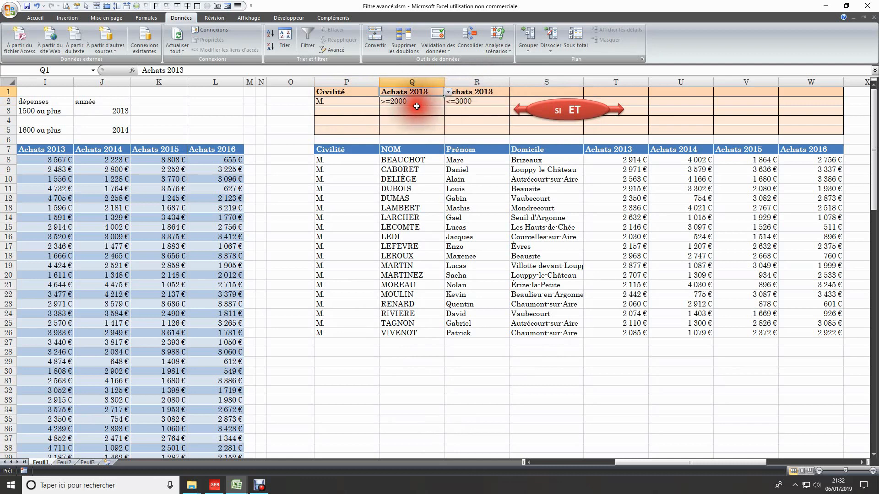
click(462, 111)
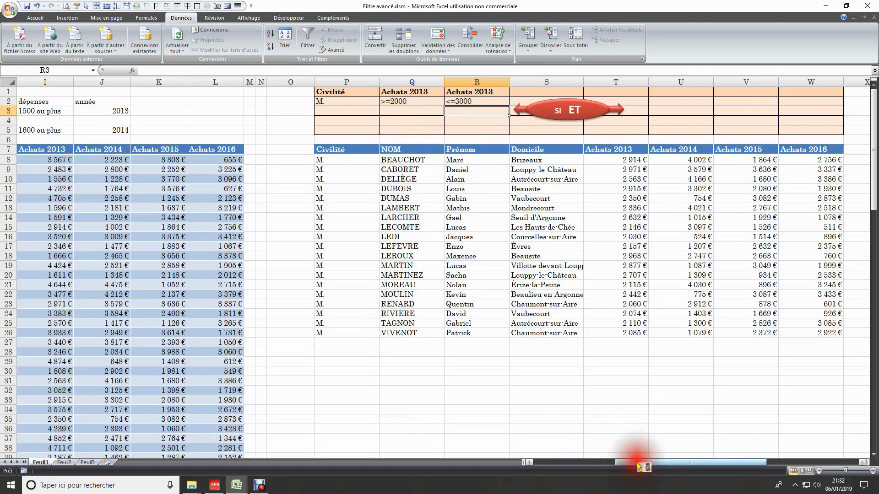
drag(638, 467, 731, 471)
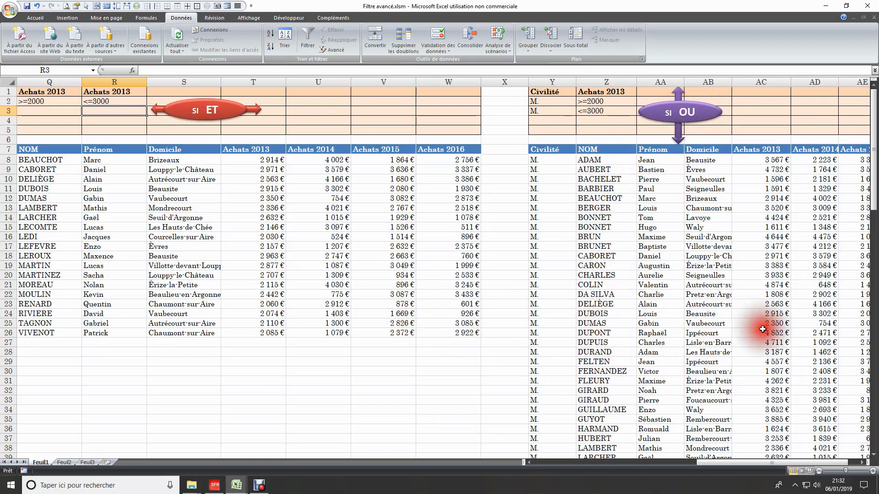
click(267, 159)
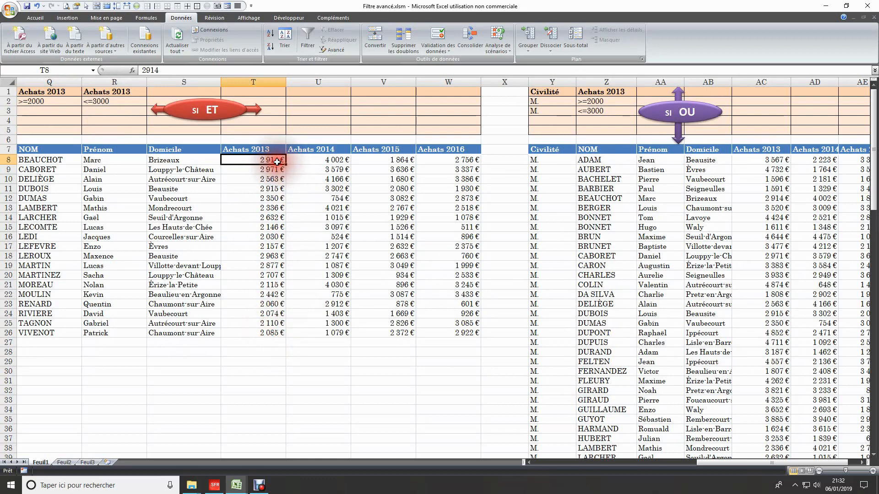
Compare the Achats 2013 amounts in the SI OU extraction with the >=2000 and <=3000 criteria stacked on separate rows in Z2:Z3.
click(785, 161)
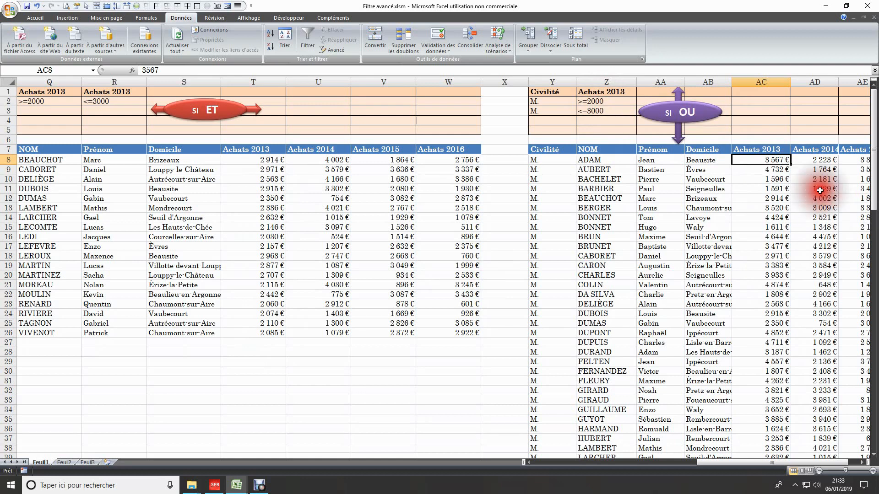
click(771, 181)
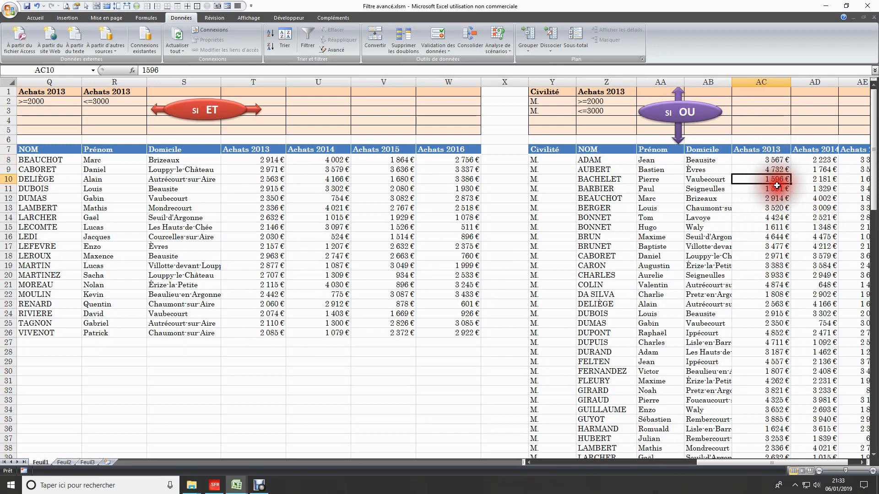
click(612, 113)
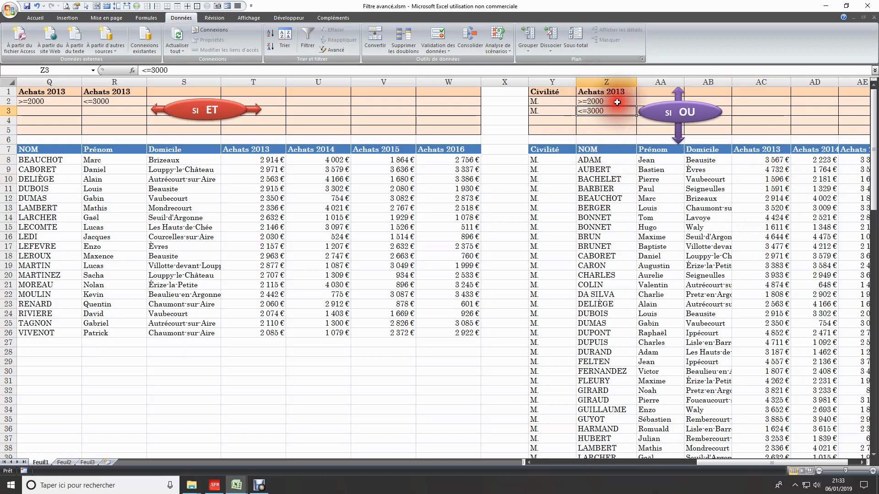
click(612, 103)
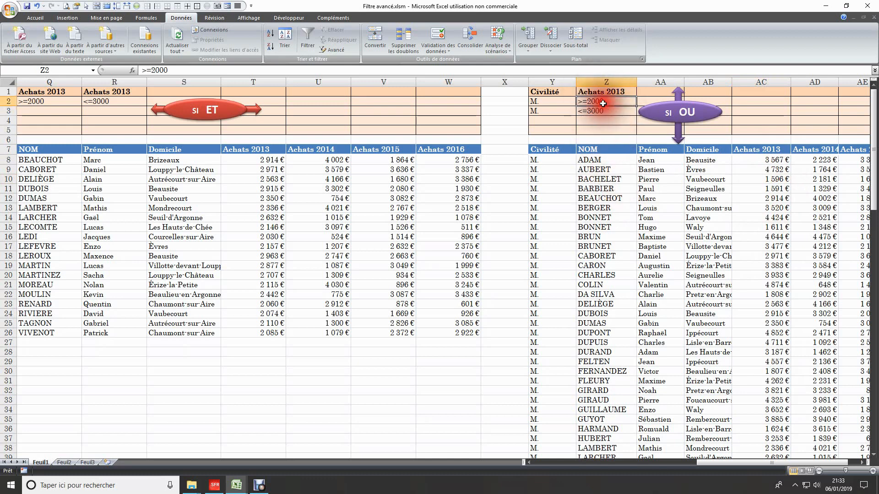
click(604, 112)
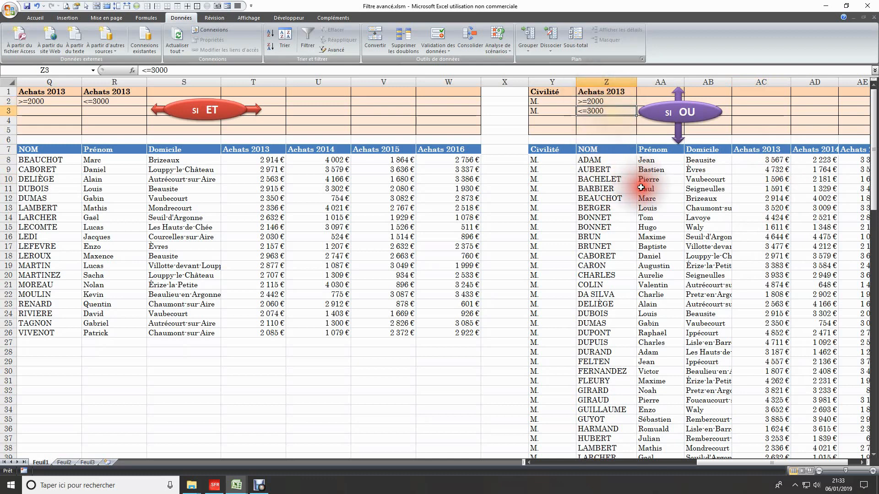
click(779, 190)
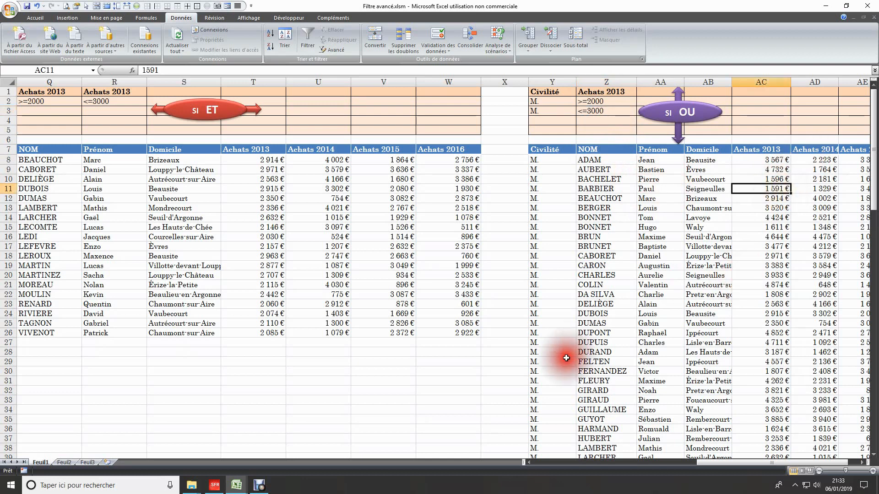
drag(725, 465, 635, 467)
scroll(663, 357, down, 3)
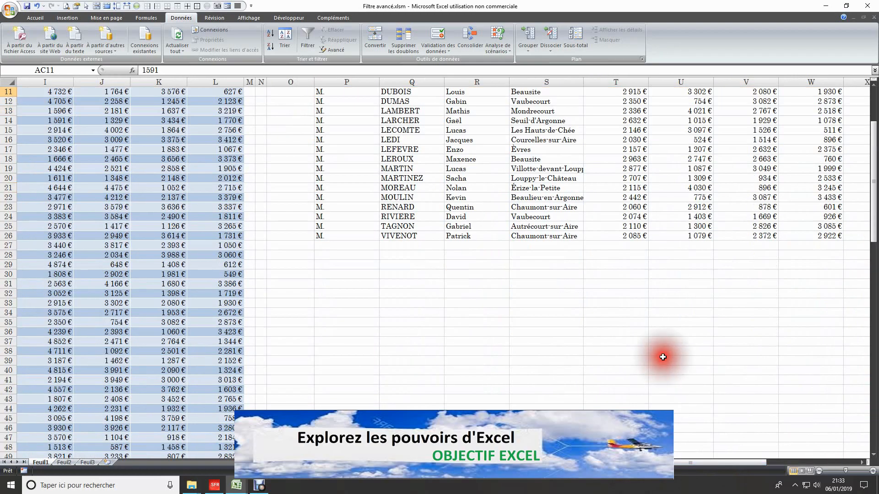
scroll(662, 357, down, 3)
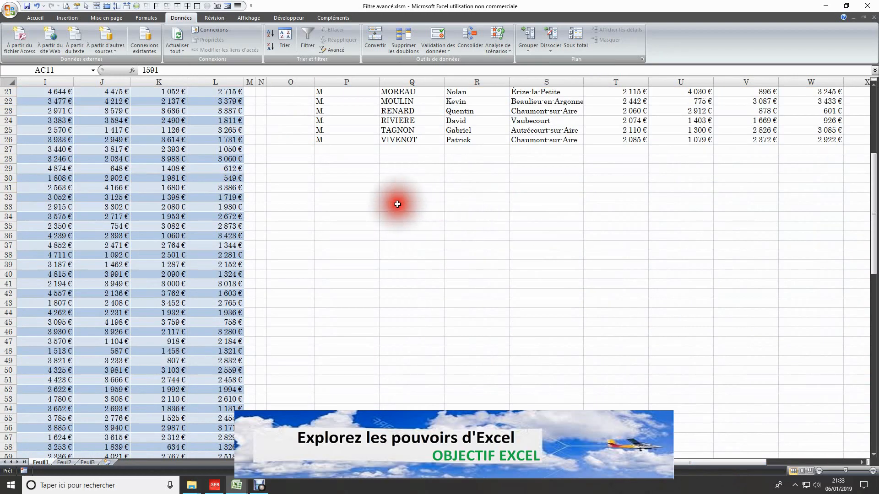